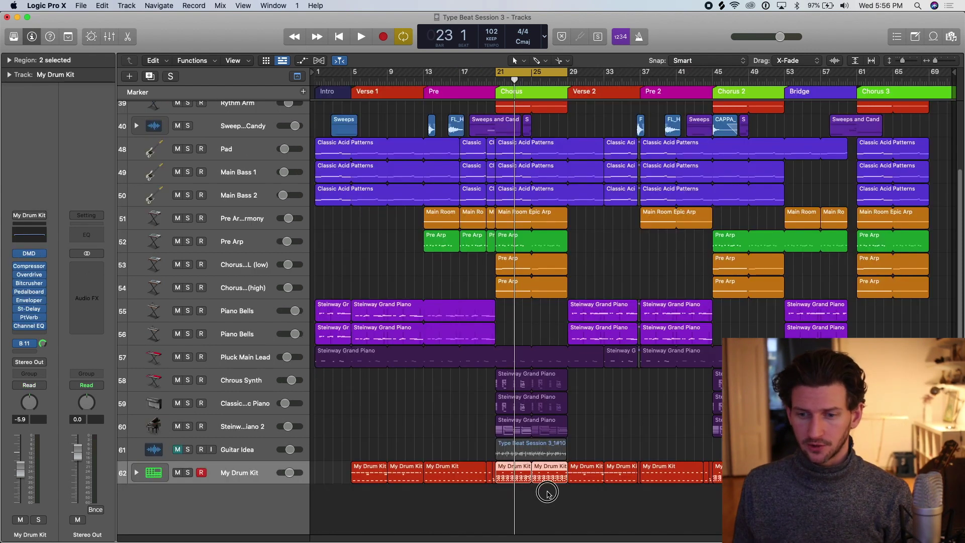
Step: Open the My Drum Kit region's notes in the Piano Roll and solo the My Drum Kit track
double_click(506, 481)
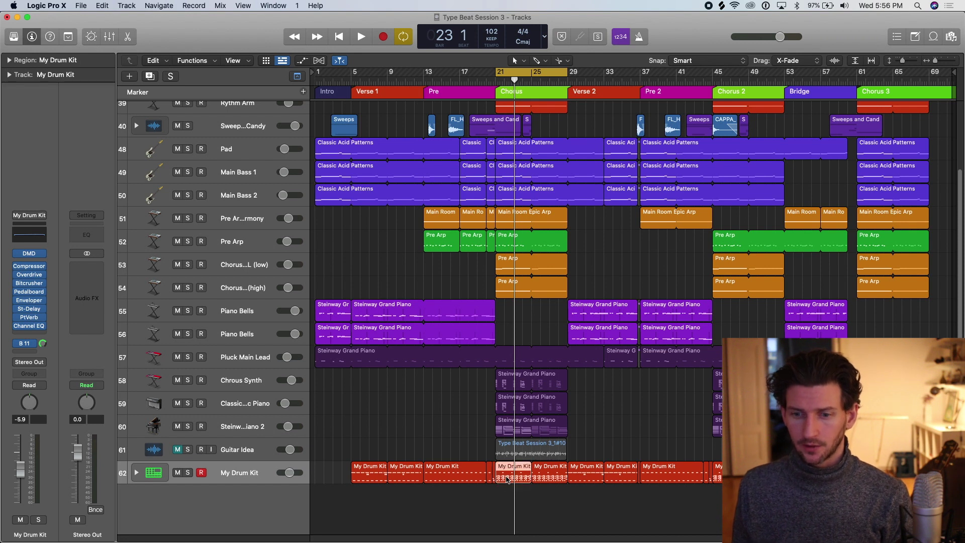
scroll(485, 442, "up", 3)
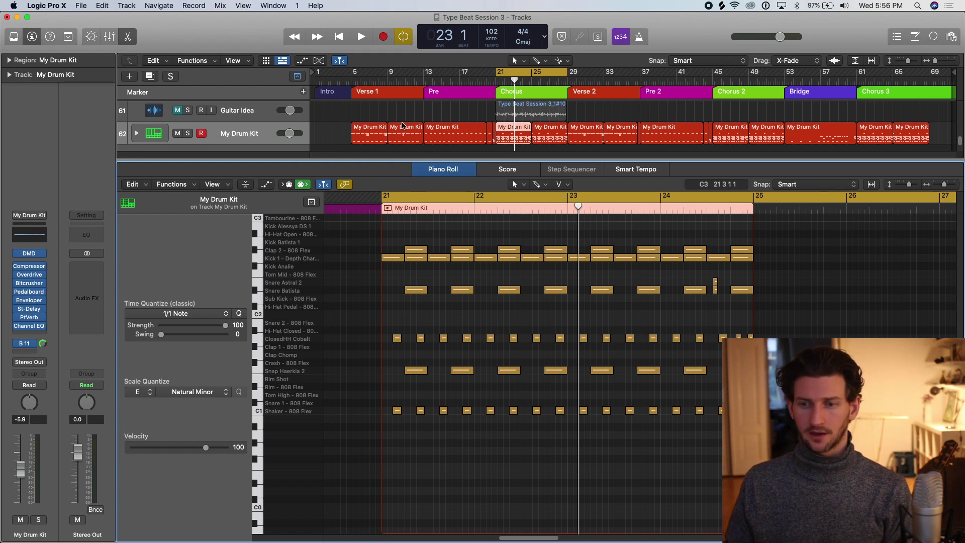
left_click(187, 133)
Step: Play the soloed chorus drum pattern louder, then drag the playhead back to bar 21
key("space")
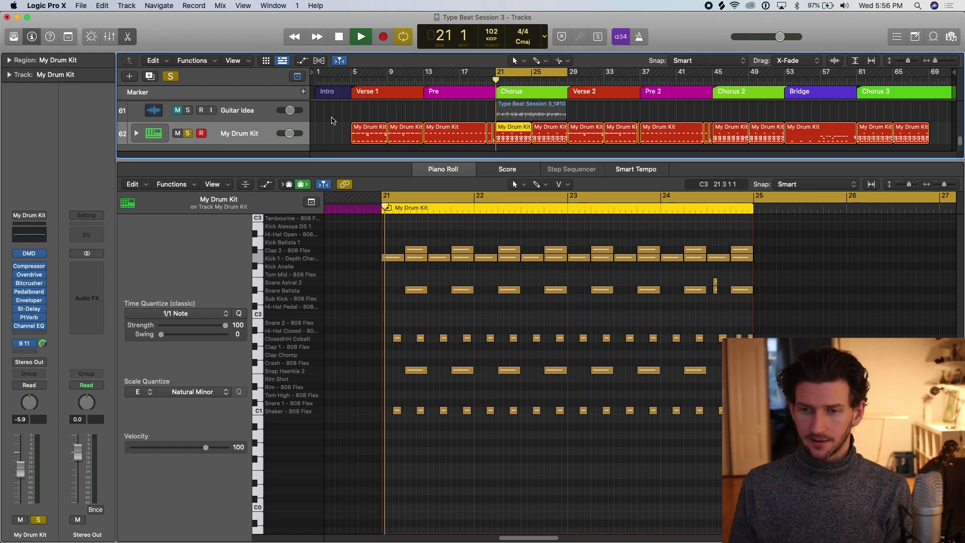
key("XF86AudioRaiseVolume")
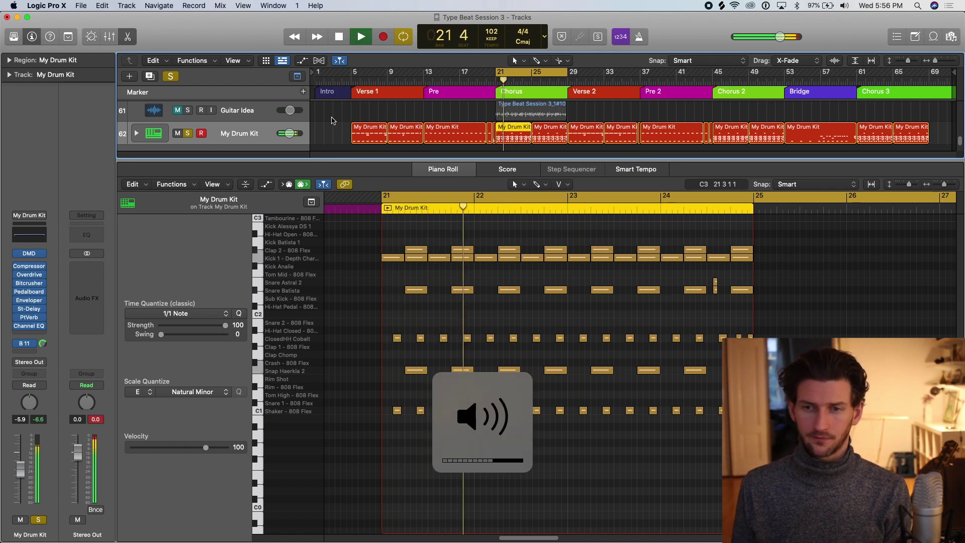
scroll(330, 133, "up", 5)
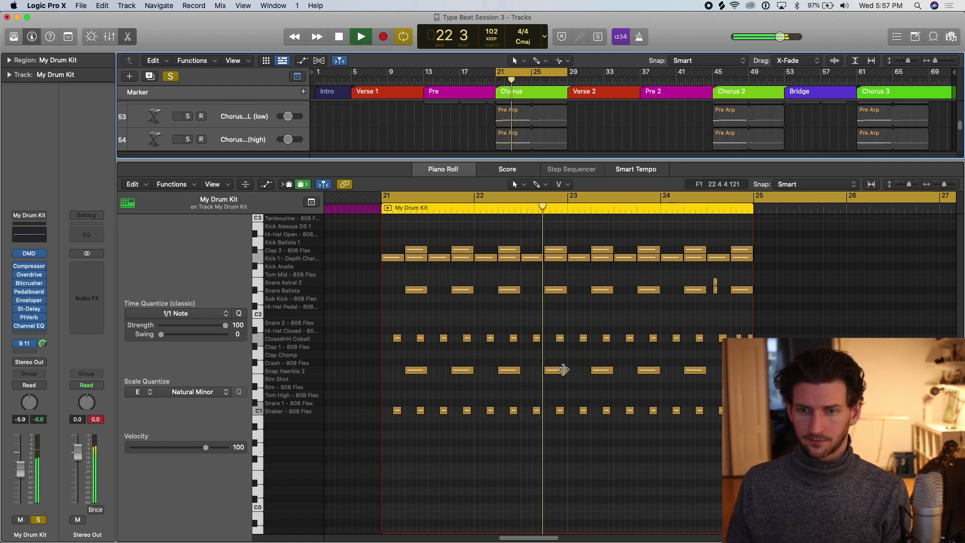
scroll(564, 368, "up", 10)
scroll(563, 368, "down", 10)
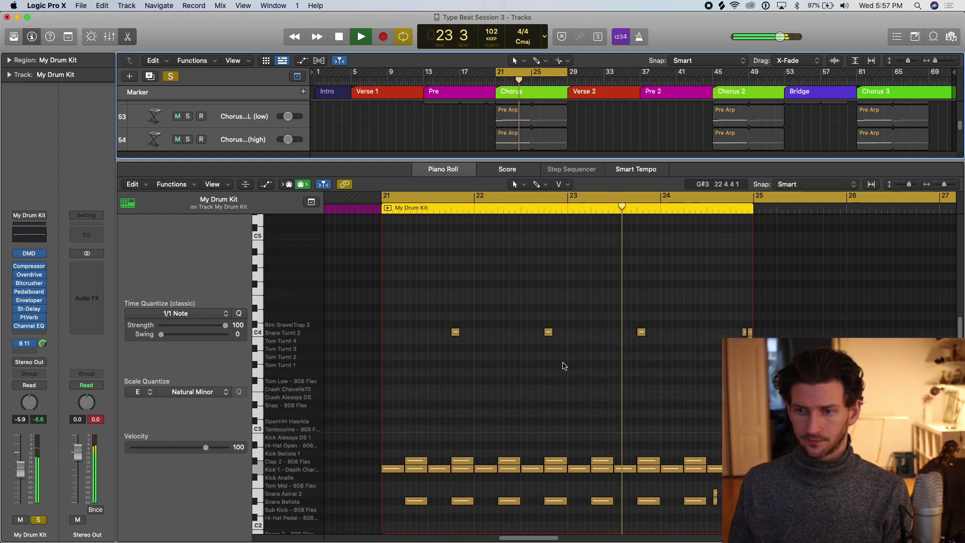
scroll(566, 365, "up", 1)
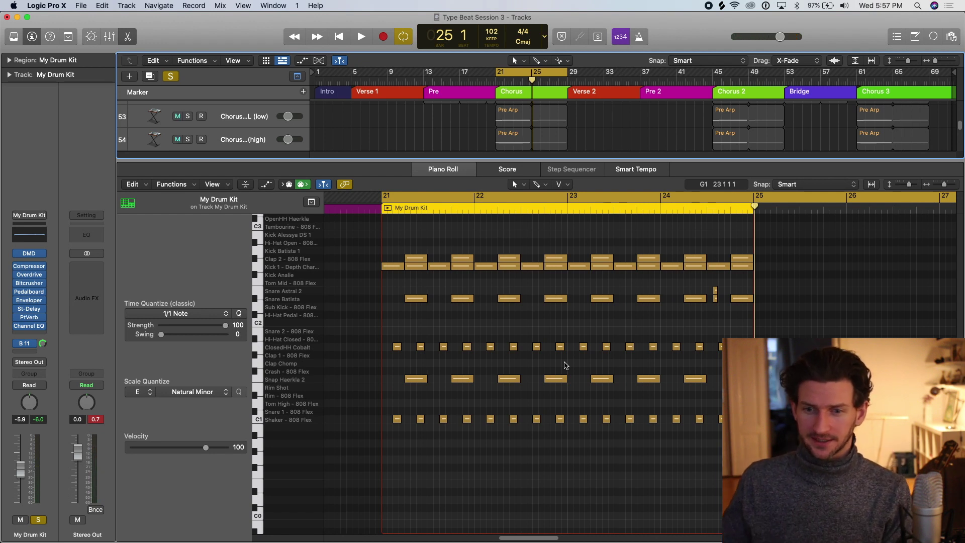
left_click(477, 209)
left_click_drag(477, 209, 383, 203)
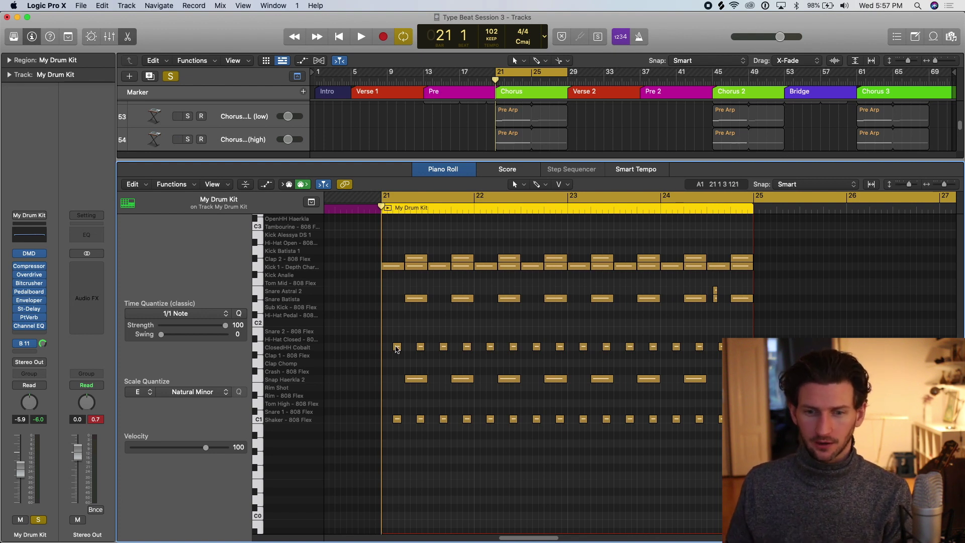
left_click(397, 347)
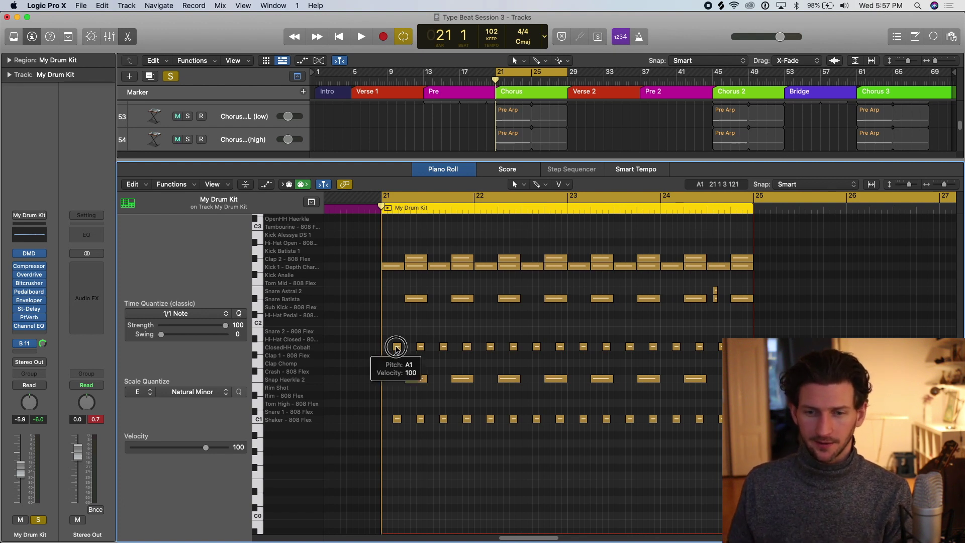
left_click(397, 418)
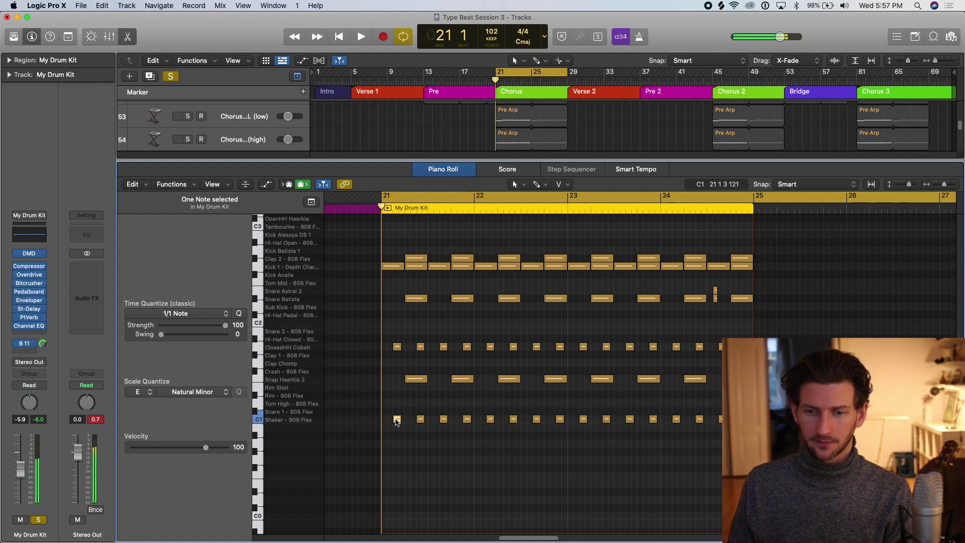
left_click(400, 346)
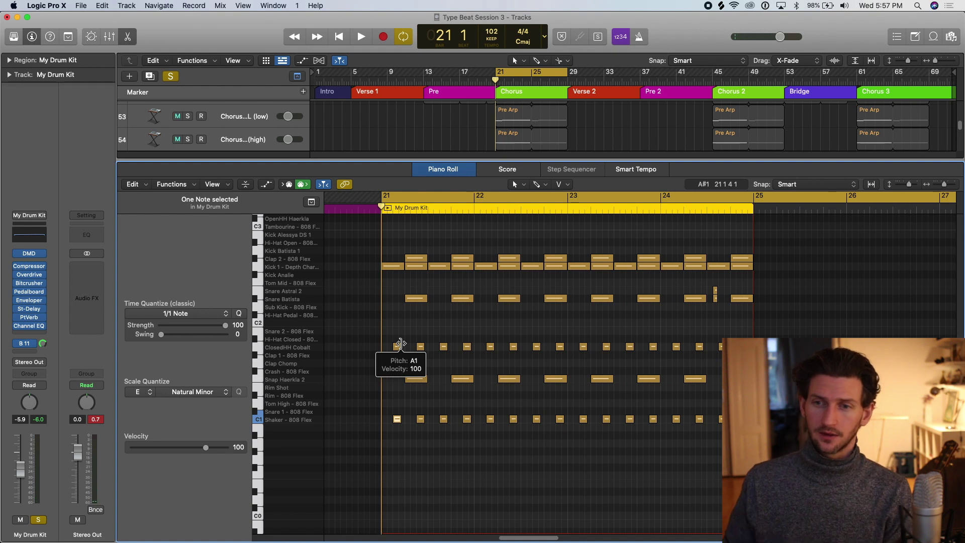
left_click(569, 185)
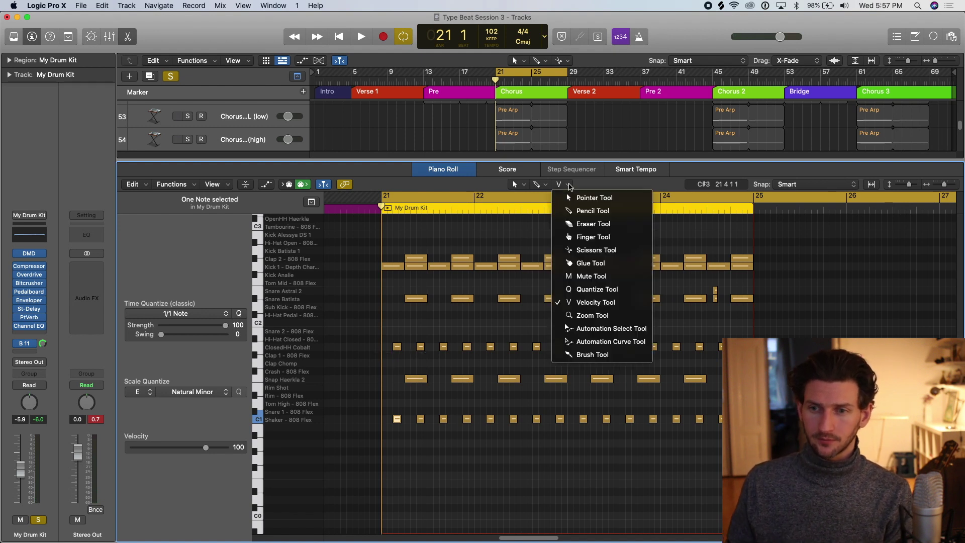
left_click(569, 185)
left_click(546, 185)
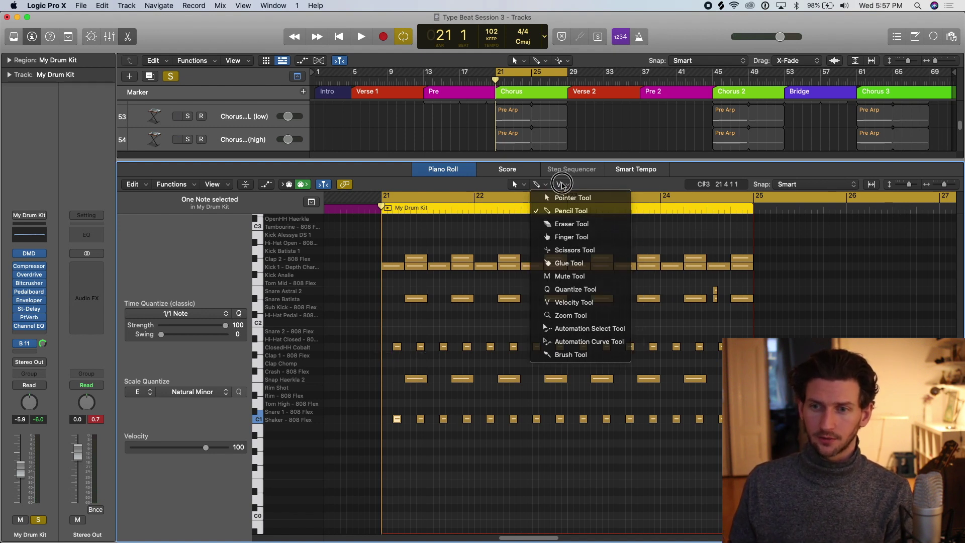
left_click(515, 187)
left_click(515, 187)
left_click(560, 186)
left_click(559, 186)
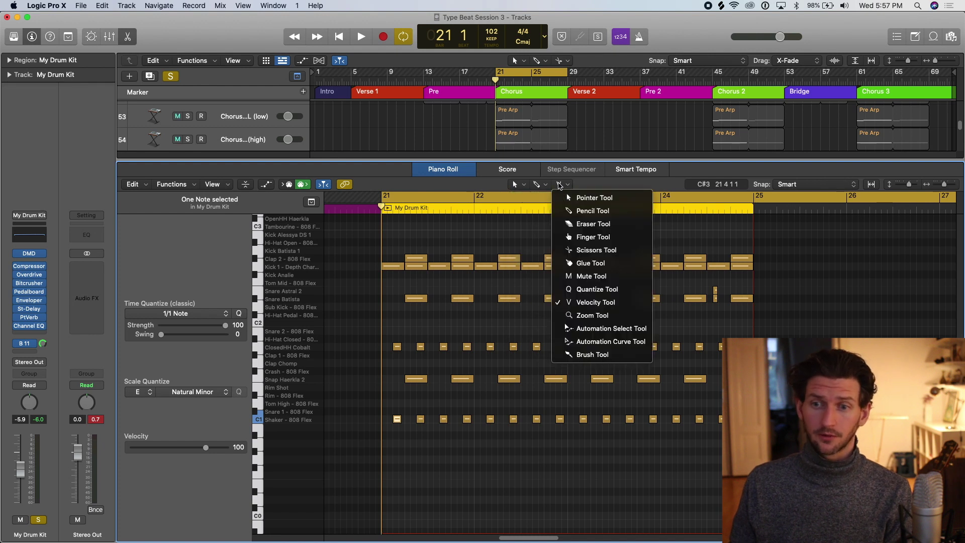
left_click(549, 194)
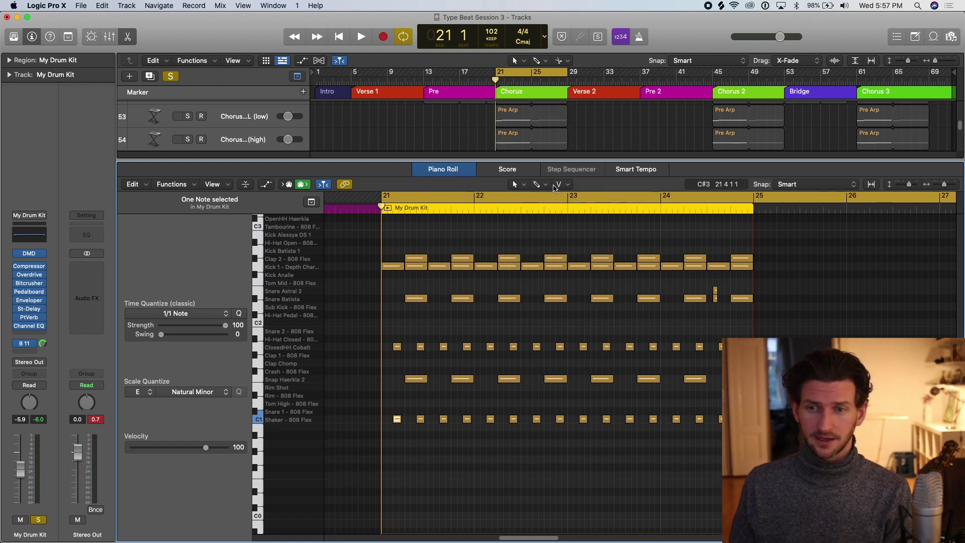
left_click(548, 187)
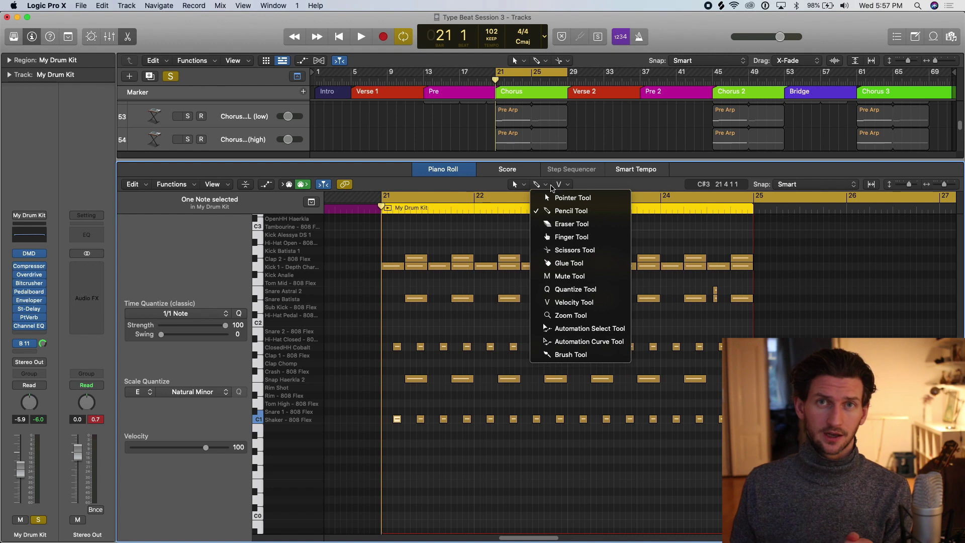
left_click(565, 188)
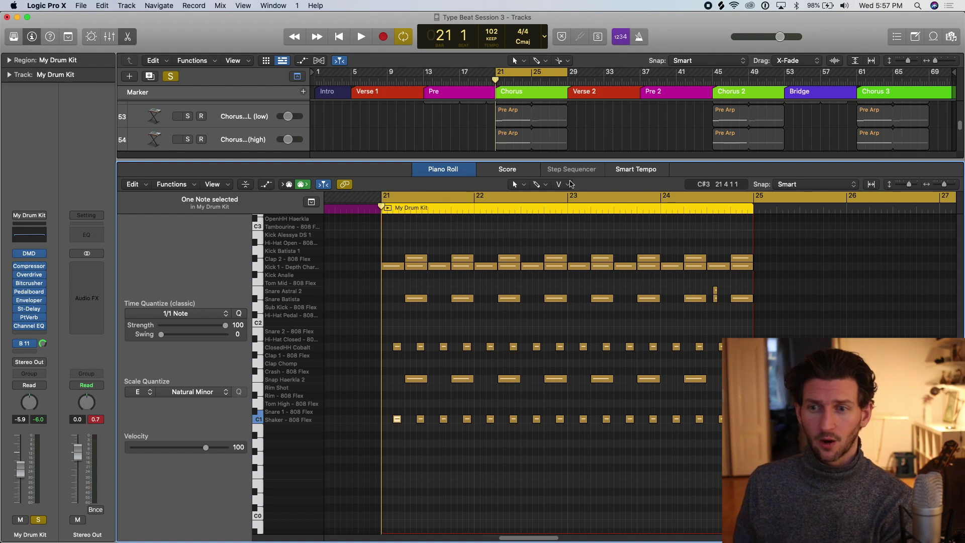
left_click(567, 187)
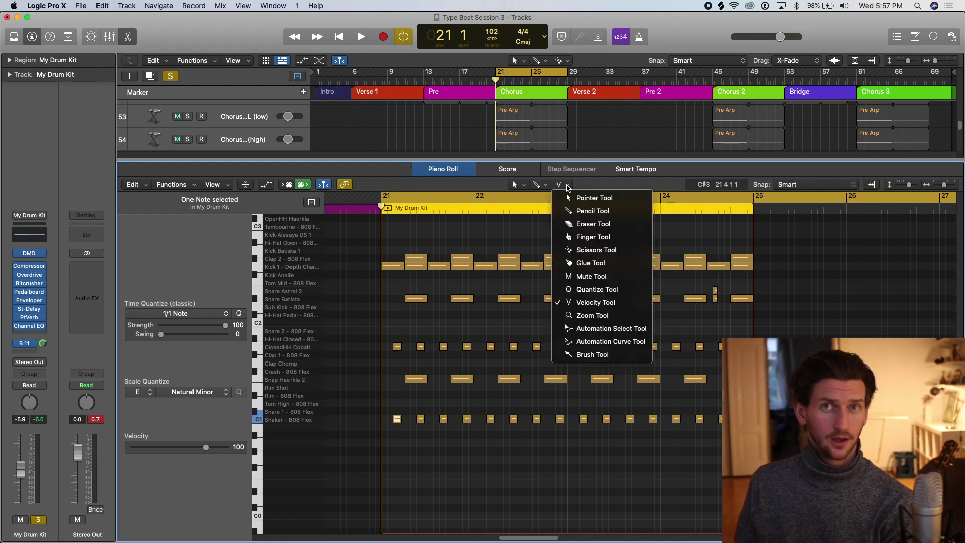
left_click(567, 187)
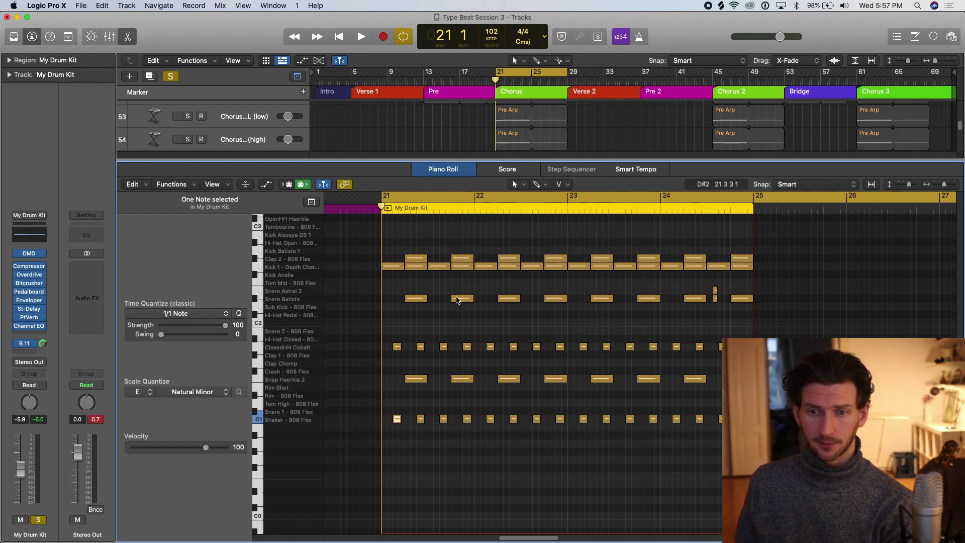
scroll(392, 421, "down", 3)
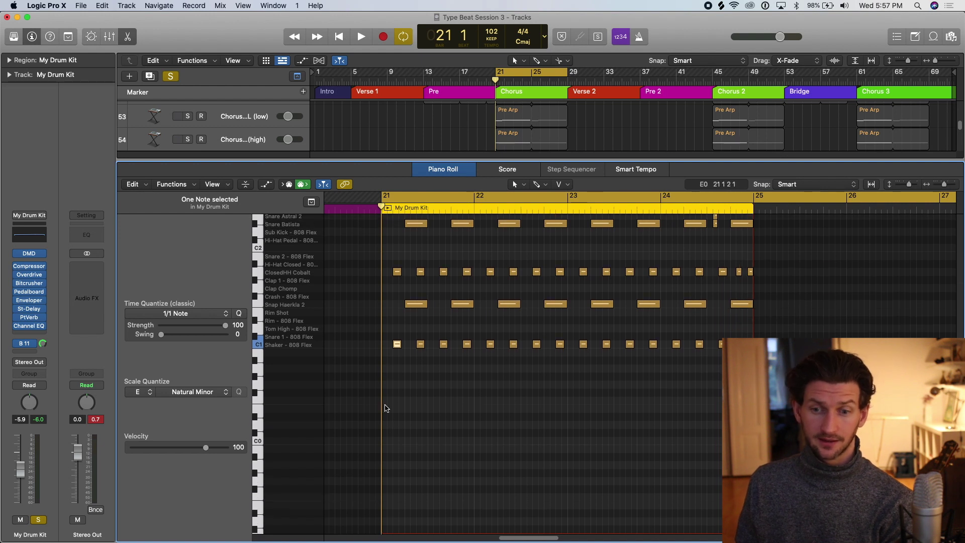
Step: Set the opening ClosedHH Cobalt hi-hat velocities to 86, above 100, and 112
scroll(405, 391, "right", 2)
left_click(406, 390)
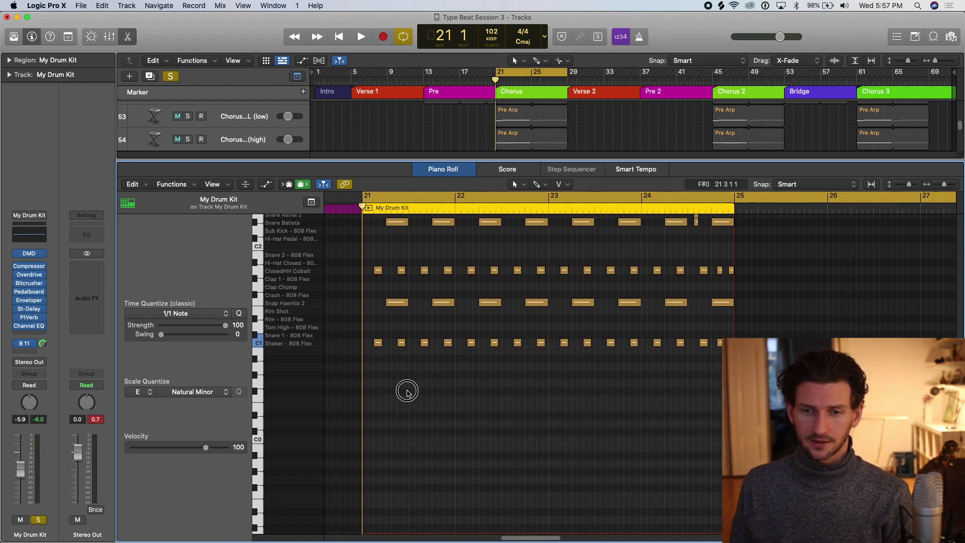
left_click(381, 271)
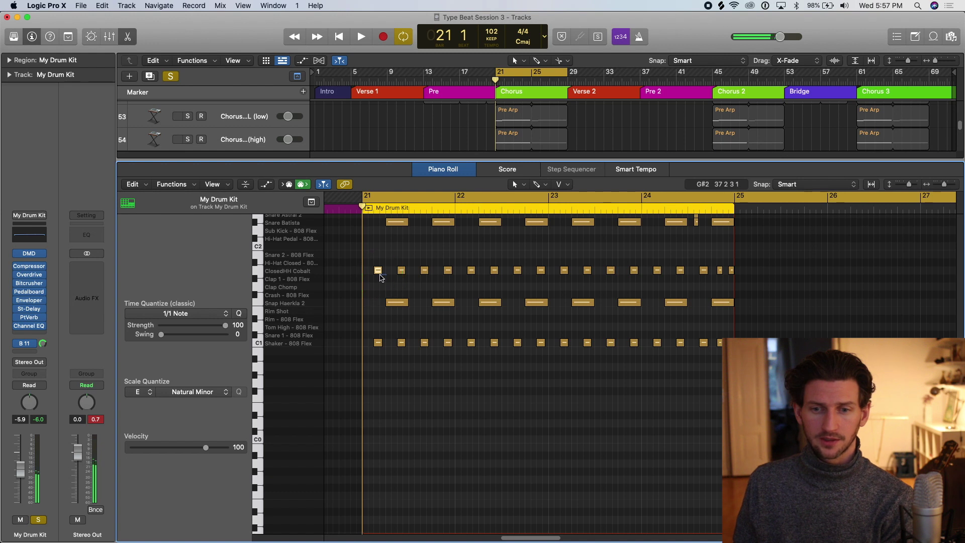
left_click(379, 271)
left_click_drag(379, 273, 442, 317)
left_click(399, 273)
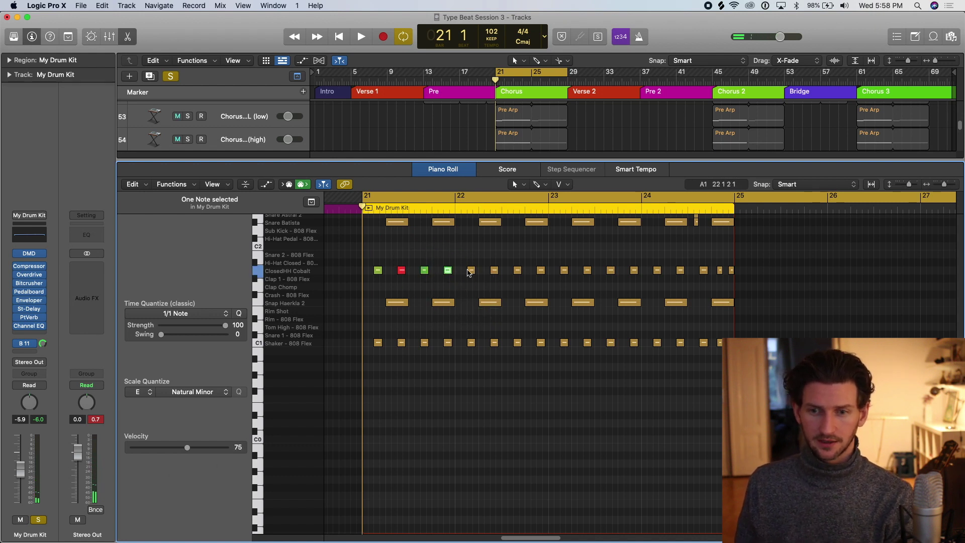
left_click_drag(471, 271, 565, 283)
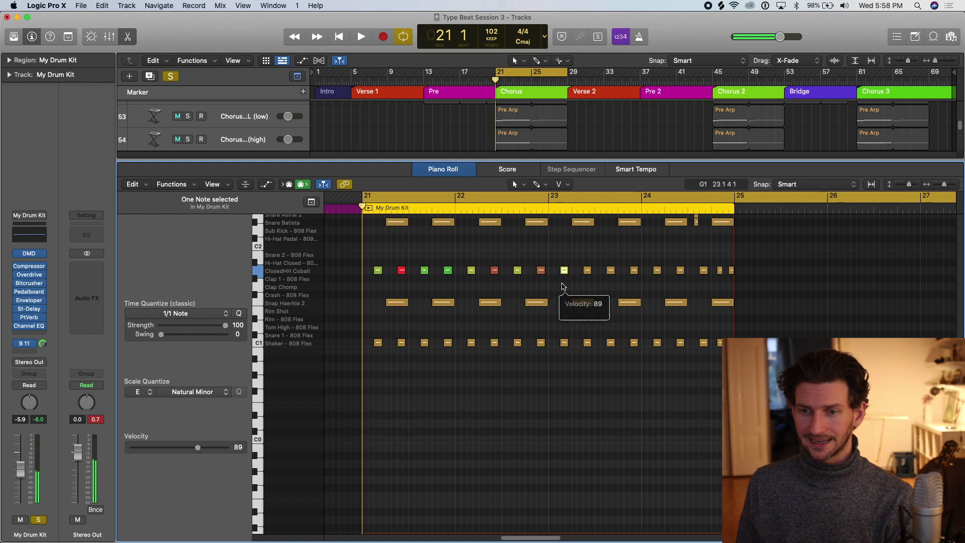
Step: Play the pattern and lower the fifth and fourth hi-hat velocities to 85 and 62
scroll(246, 111, "down", 3)
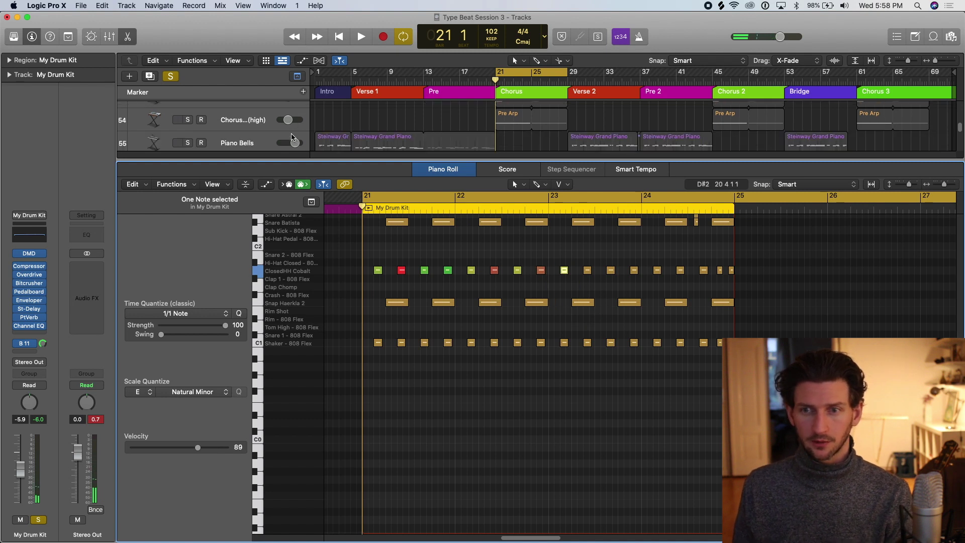
key("space")
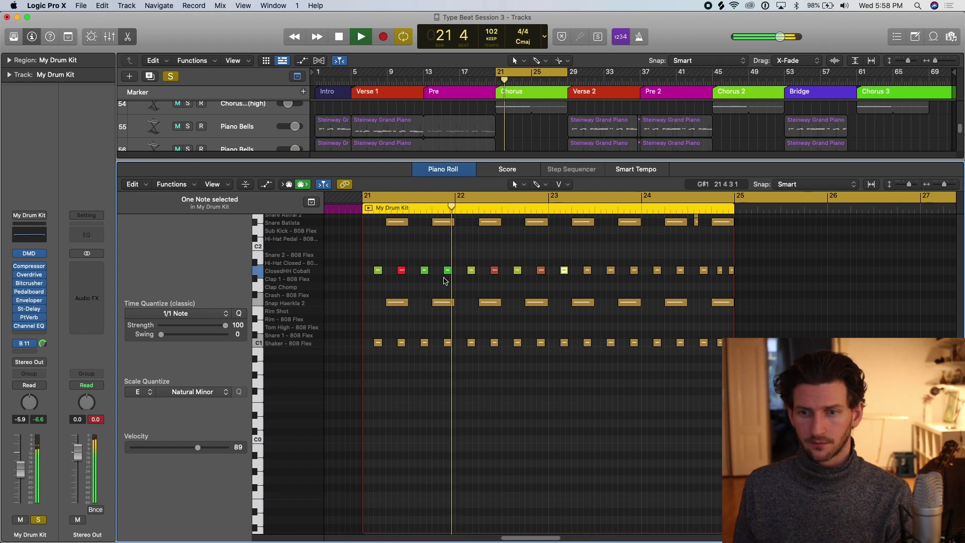
left_click_drag(471, 270, 472, 282)
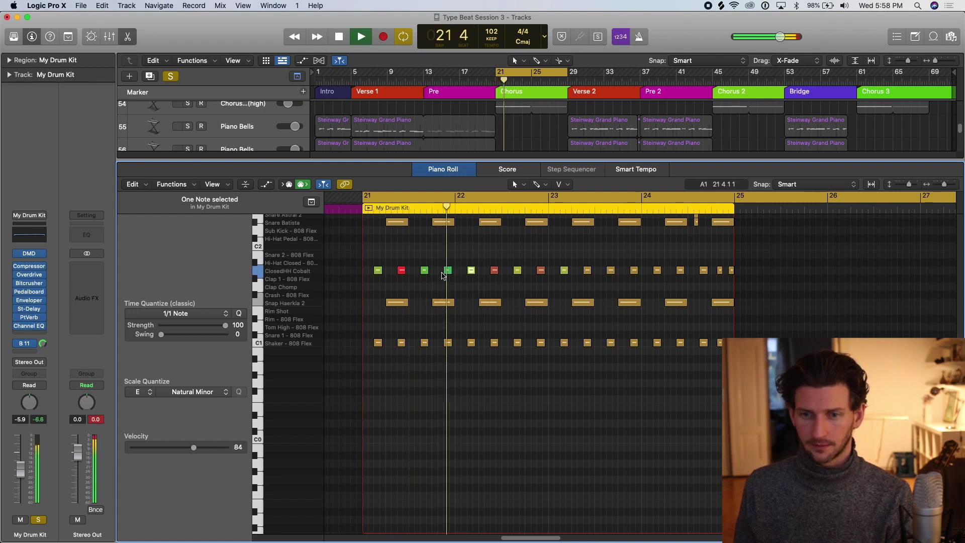
left_click_drag(448, 271, 450, 297)
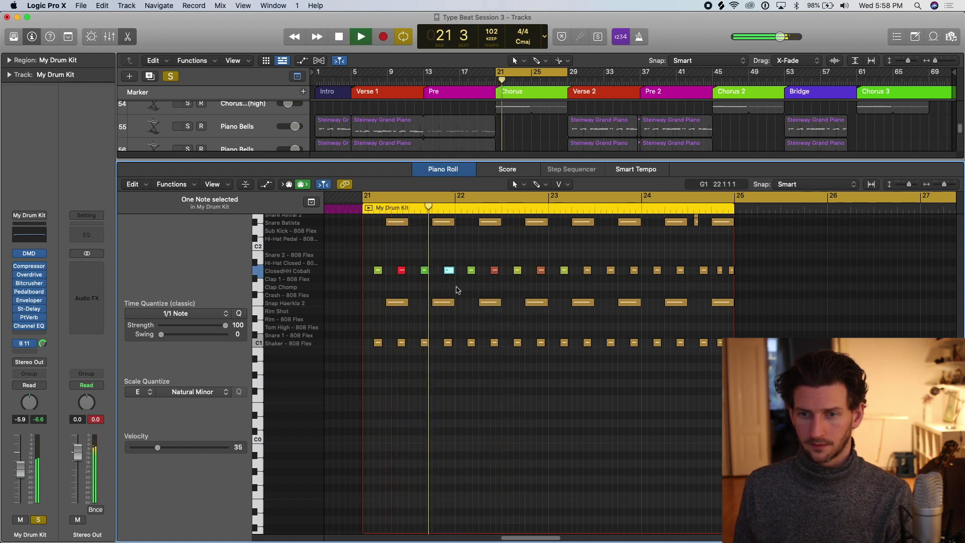
Step: Inspect and adjust further hi-hat notes, then stop playback and enlarge the Tracks area
left_click(493, 273)
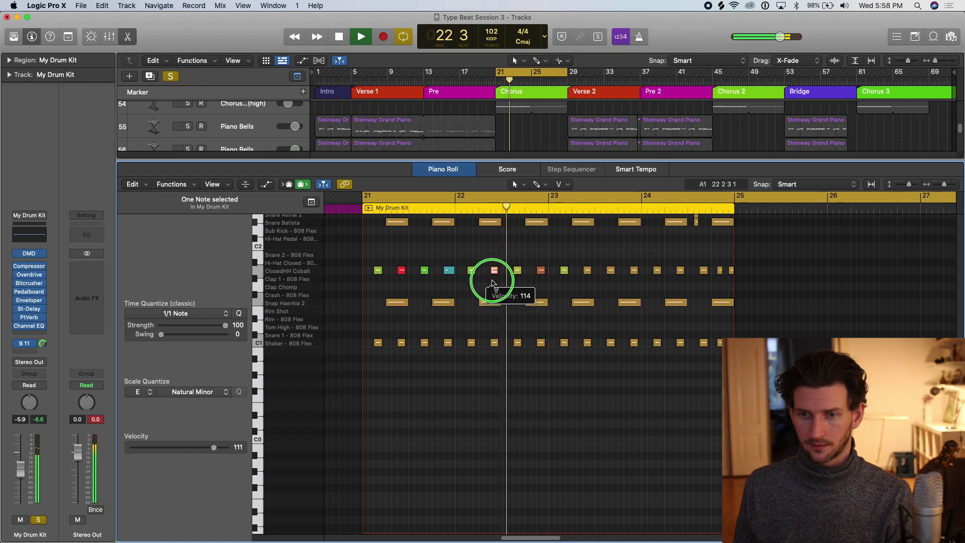
mouse_move(511, 268)
left_mouse_down()
mouse_move(515, 238)
mouse_move(513, 266)
left_mouse_up()
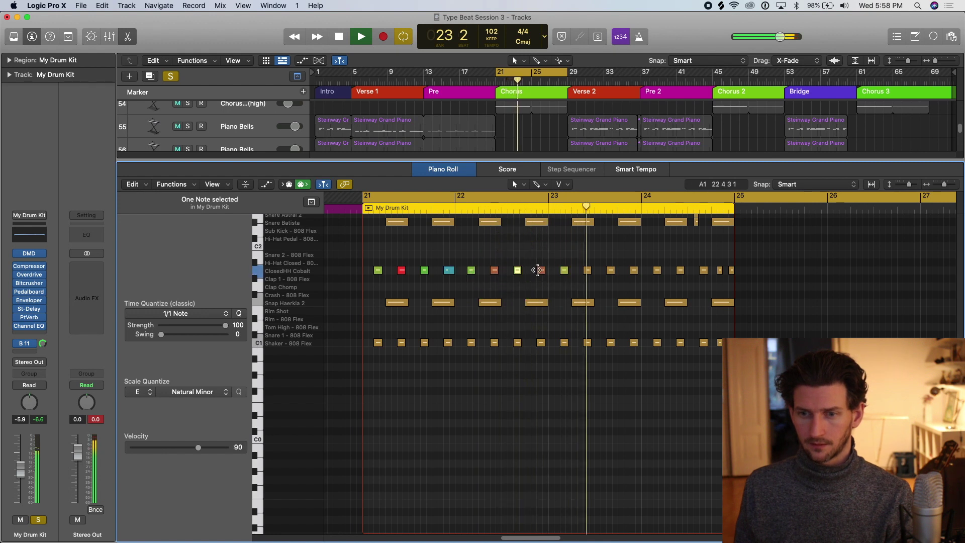
left_click(541, 270)
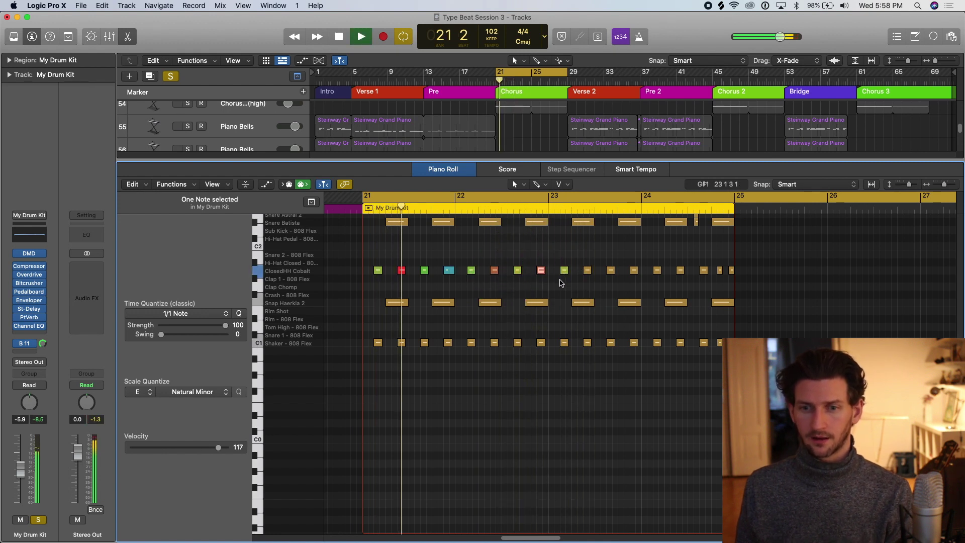
key("space")
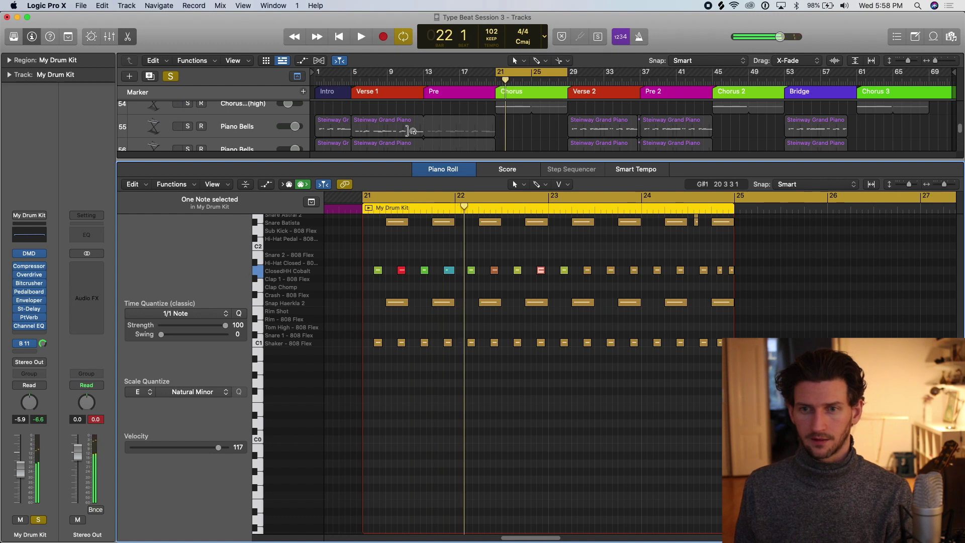
left_click_drag(365, 166, 442, 451)
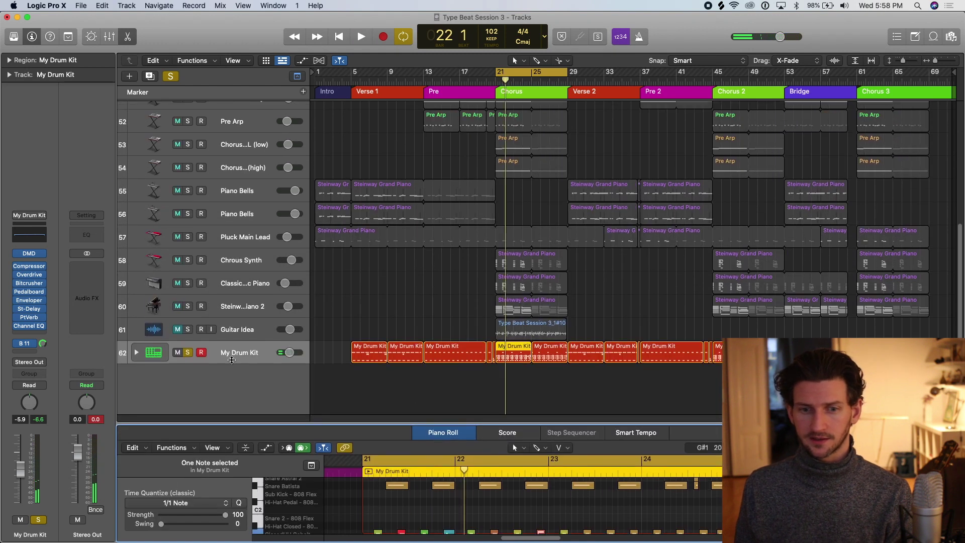
Step: Expand the My Drum Kit stack, stop playback, deselect notes, and unsolo the shaker track
left_click(137, 351)
scroll(259, 329, "down", 20)
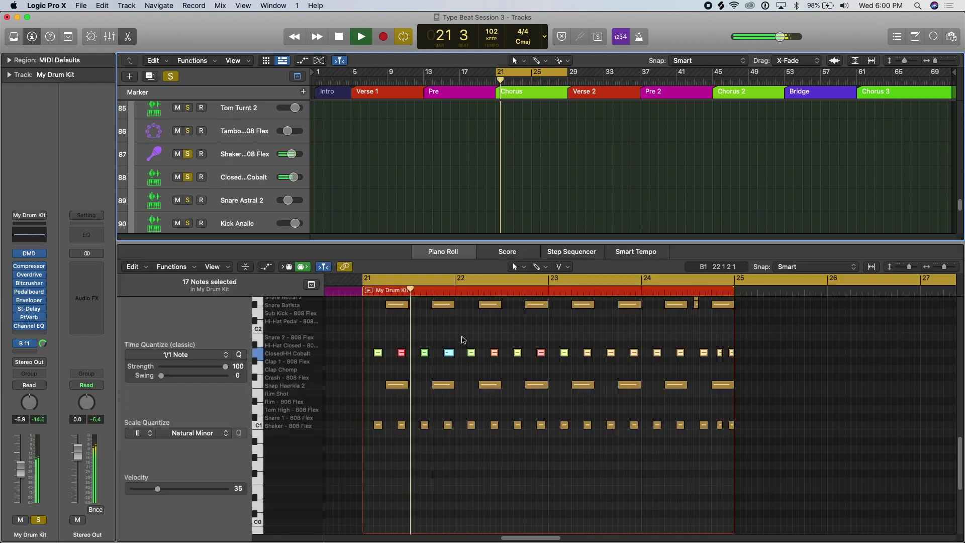
key("space")
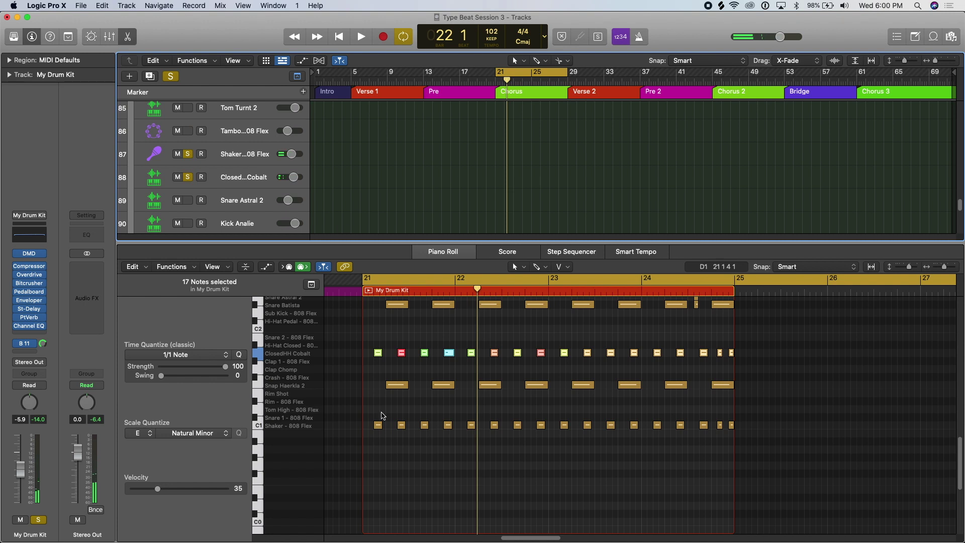
left_click(382, 410)
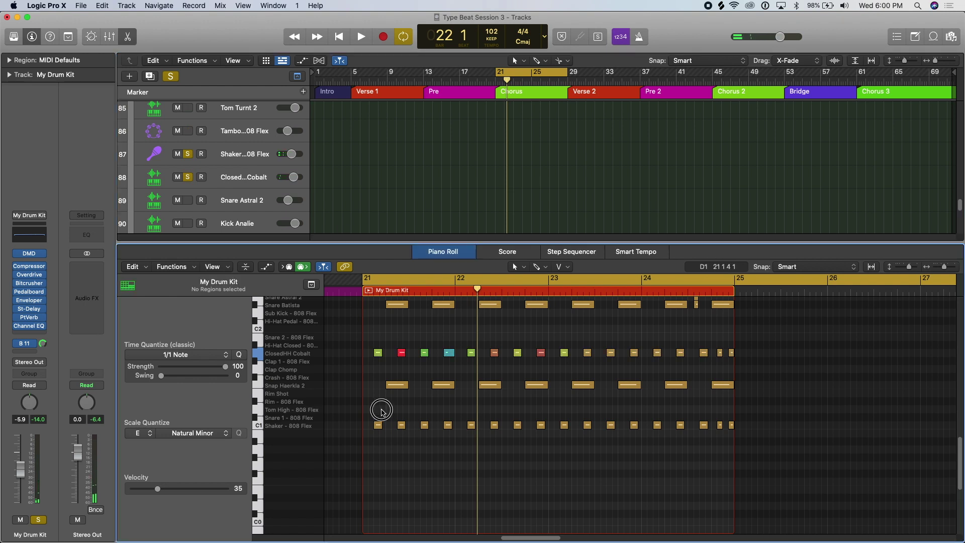
left_click(188, 154)
Step: Mute the Shaker track and audition the loop from bar 21 at higher volume
left_click(187, 156)
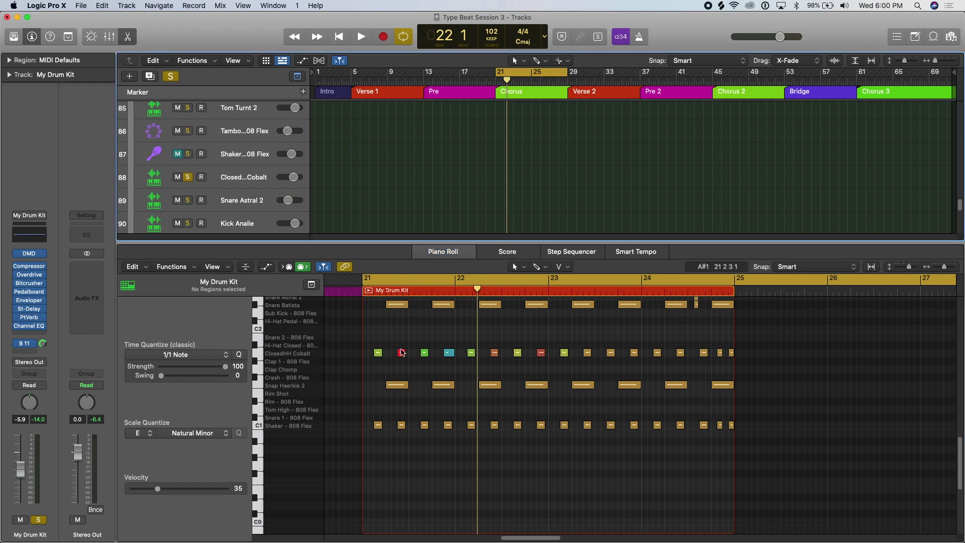
key("space")
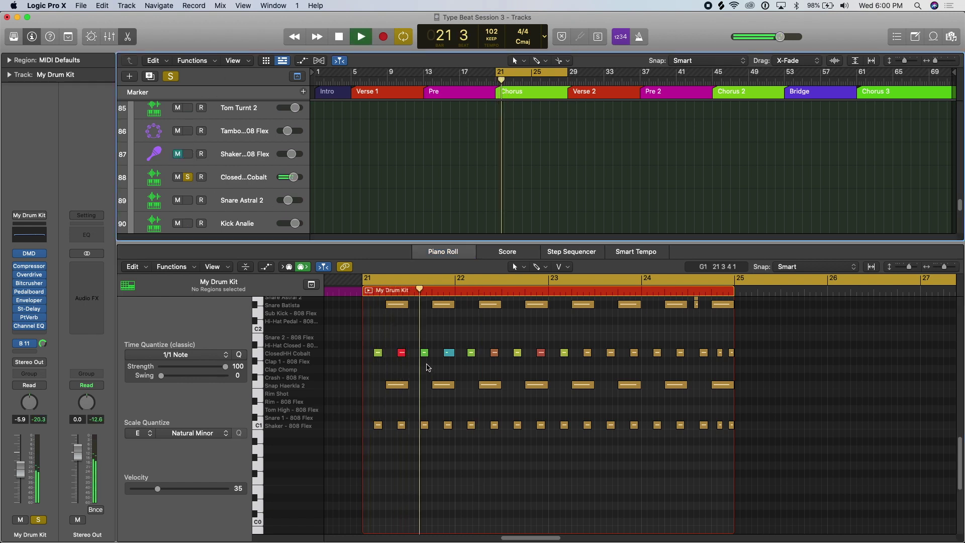
key("XF86AudioRaiseVolume")
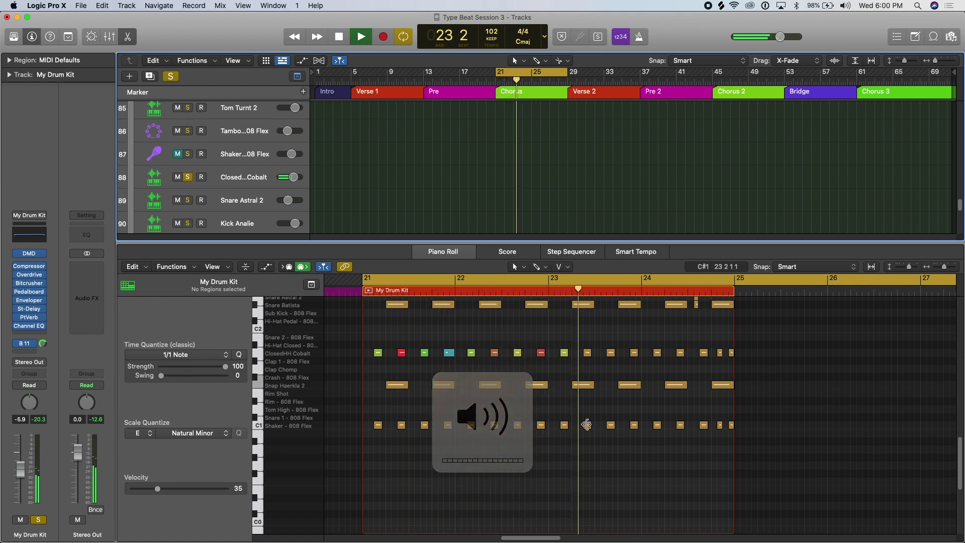
key("space")
Step: Set hi-hat velocities to 98, 119, 107 and 109 across bars 22–24
left_click(587, 352)
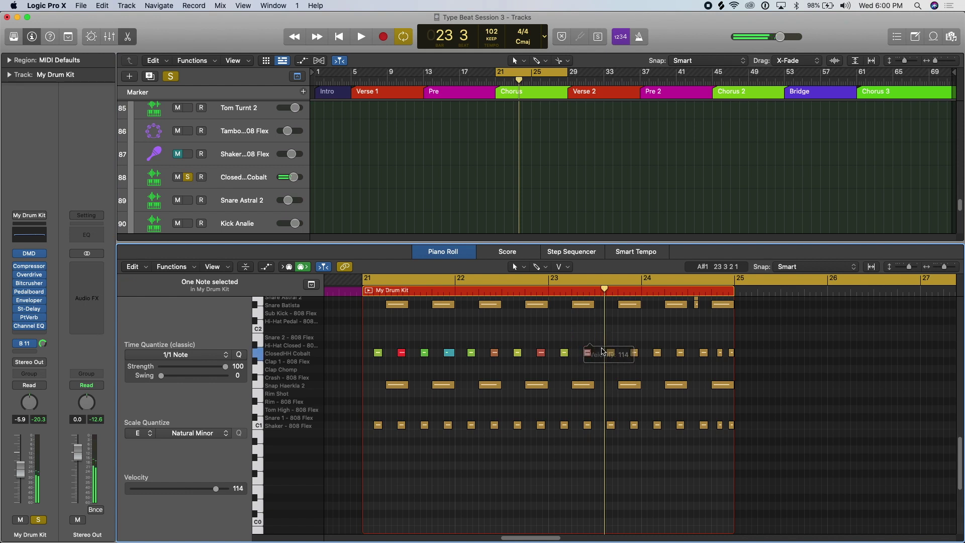
left_click_drag(611, 356, 612, 361)
left_click(473, 354)
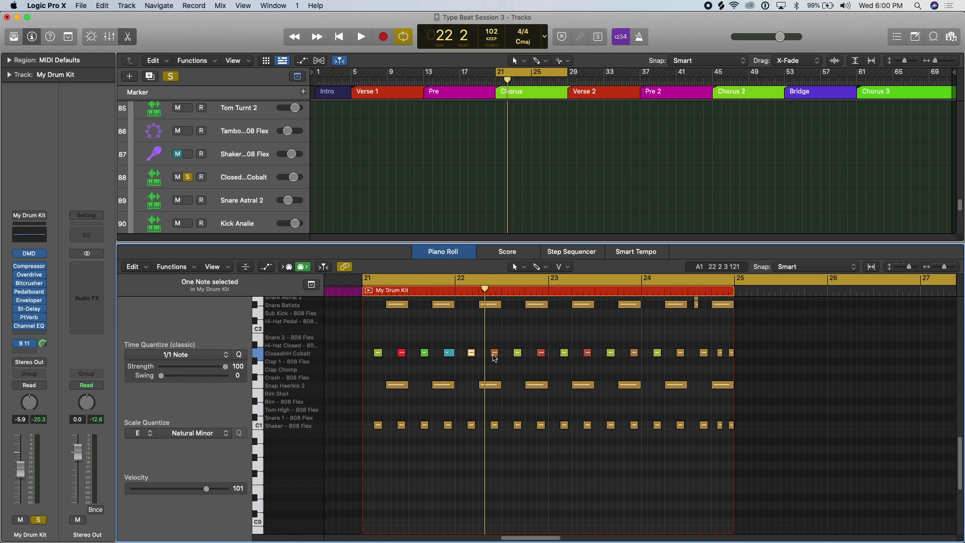
left_click_drag(497, 355, 492, 337)
left_click_drag(563, 357, 564, 328)
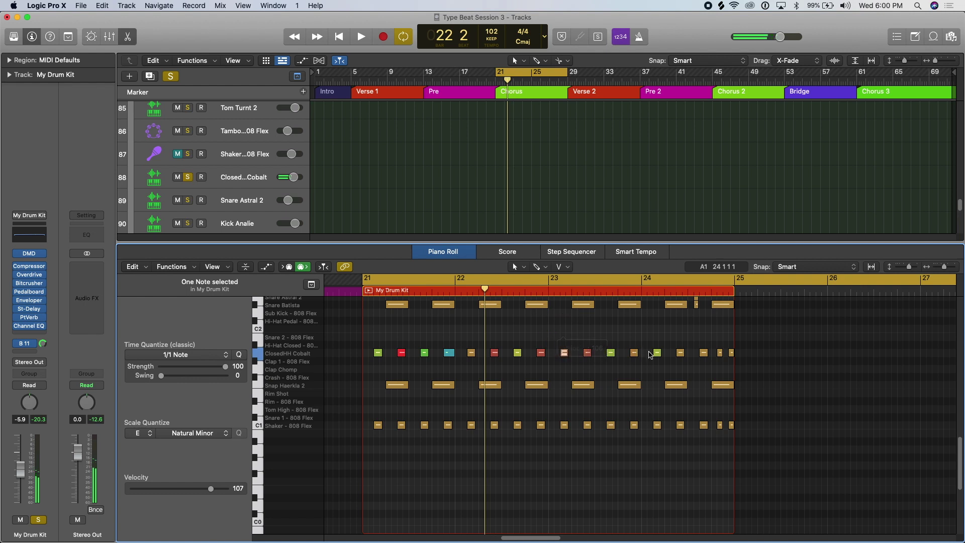
left_click_drag(657, 356, 657, 323)
Step: Audition the pattern, refine hi-hat velocities to 117 and 106, then deselect
key("space")
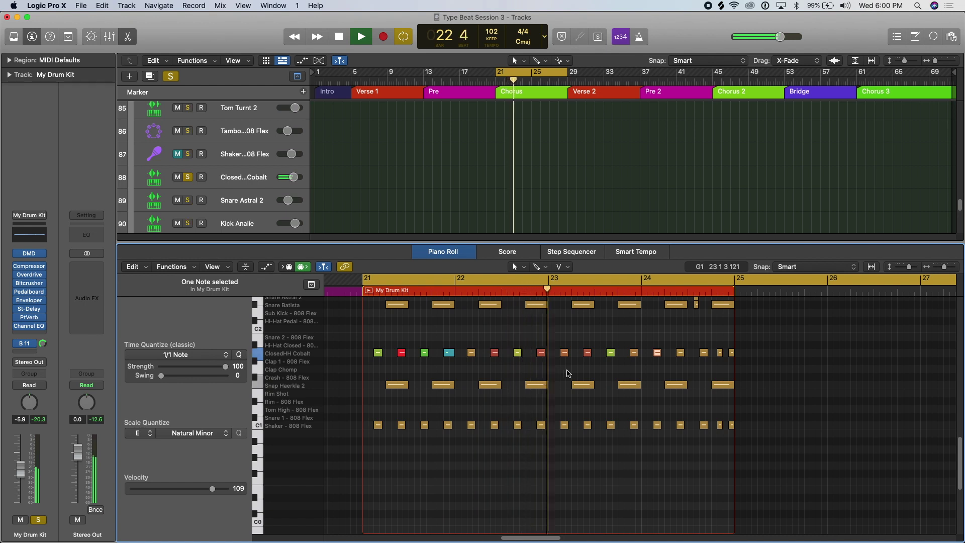
left_click(540, 352)
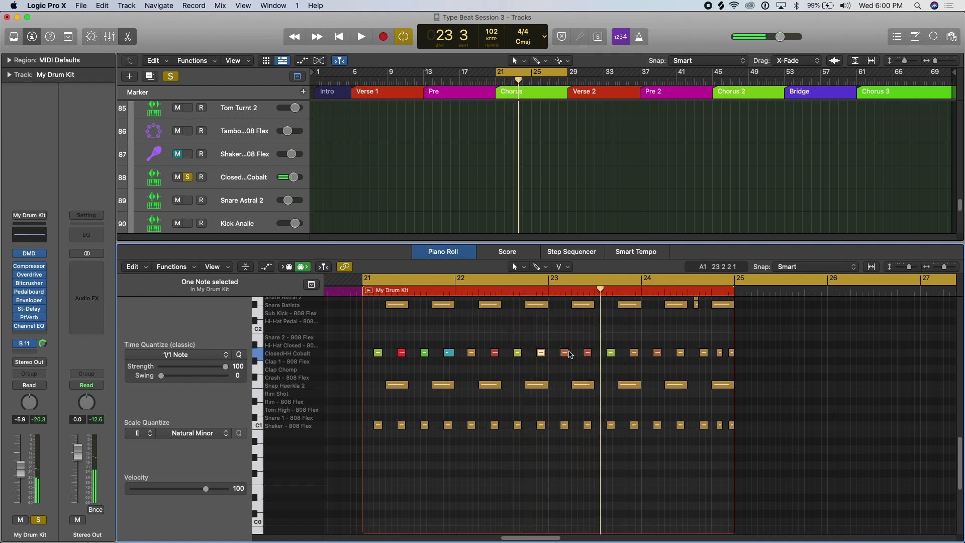
left_click_drag(659, 356, 657, 345)
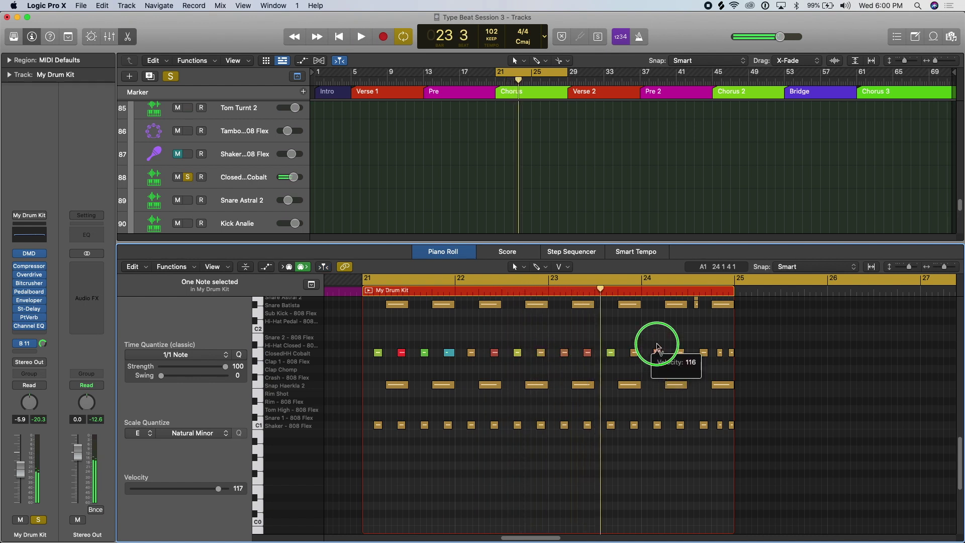
left_click_drag(489, 354, 491, 358)
left_click(586, 353)
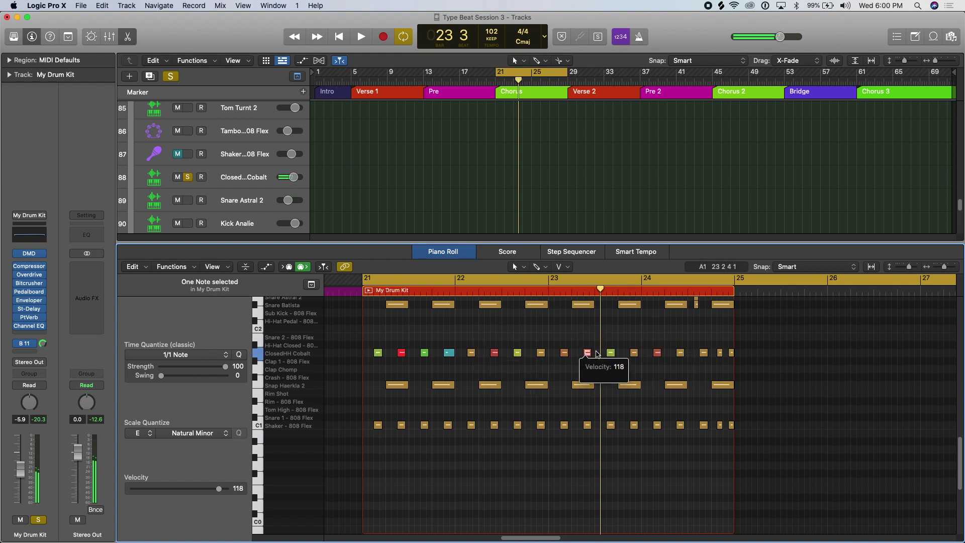
left_click_drag(680, 352, 659, 365)
left_click(565, 356)
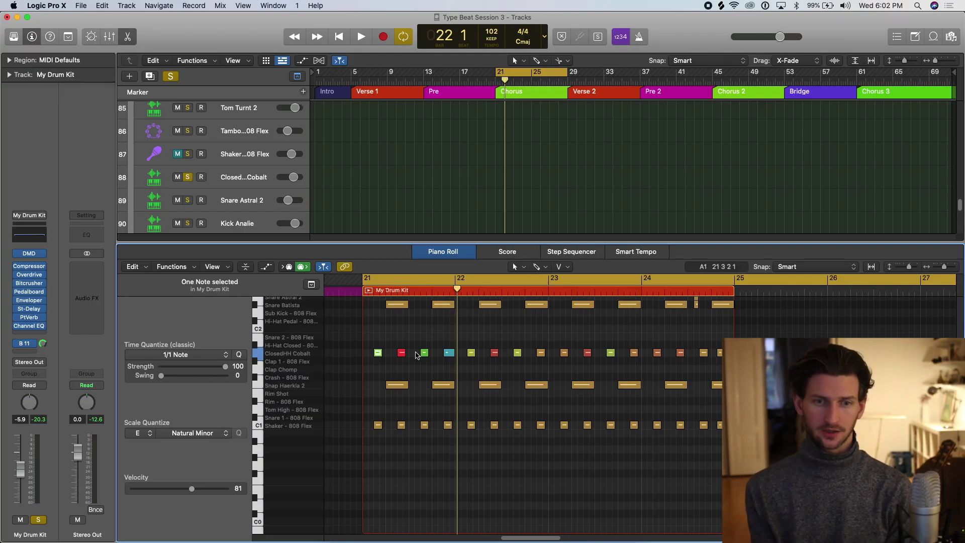
left_click(422, 329)
Step: Return the playhead to bar 21, select the My Drum Kit region, and open MIDI Transform's Fixed Velocity preset
left_click_drag(456, 289, 362, 287)
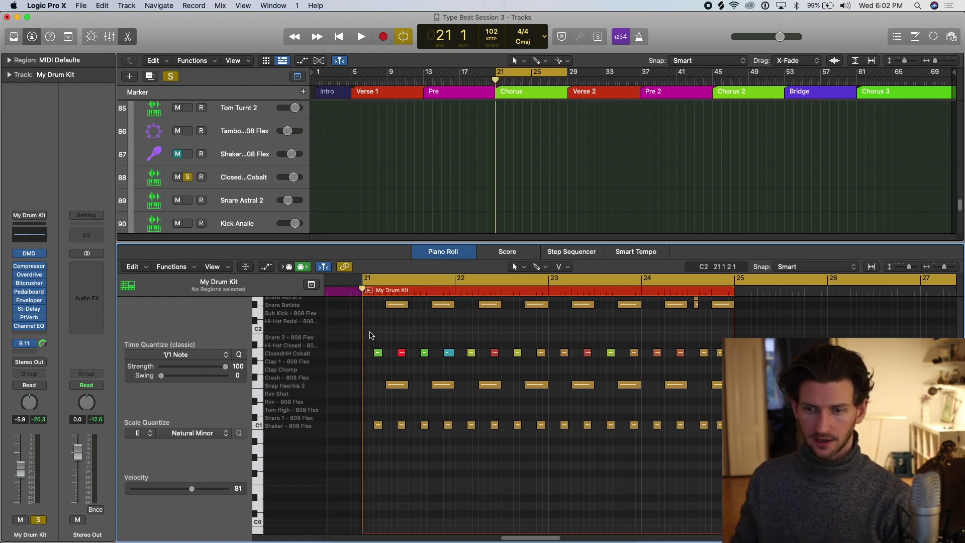
left_click(375, 290)
left_click(172, 266)
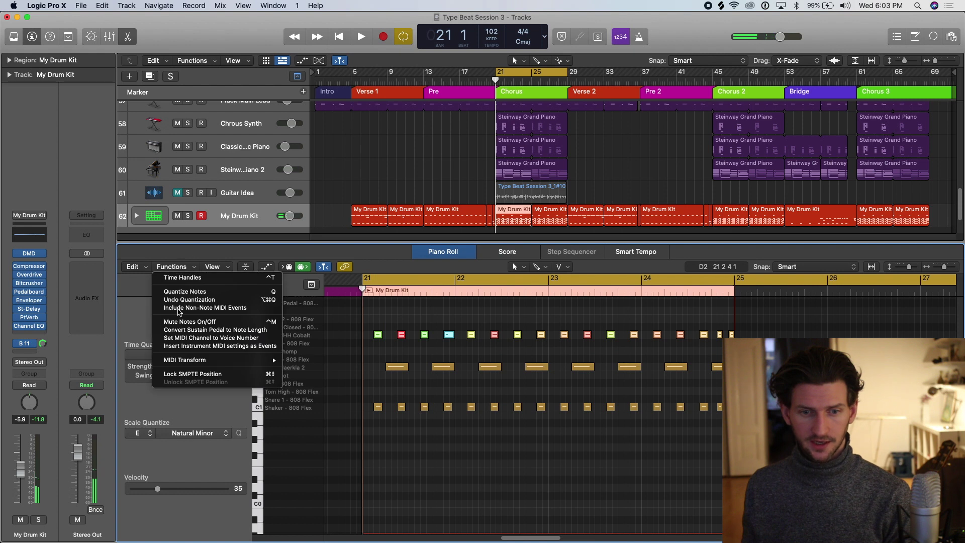
mouse_move(186, 360)
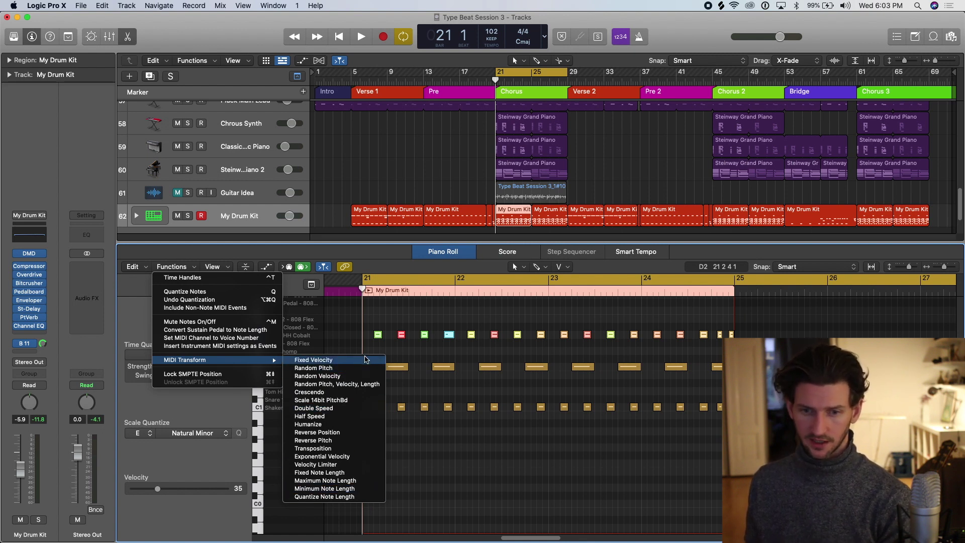
left_click(335, 362)
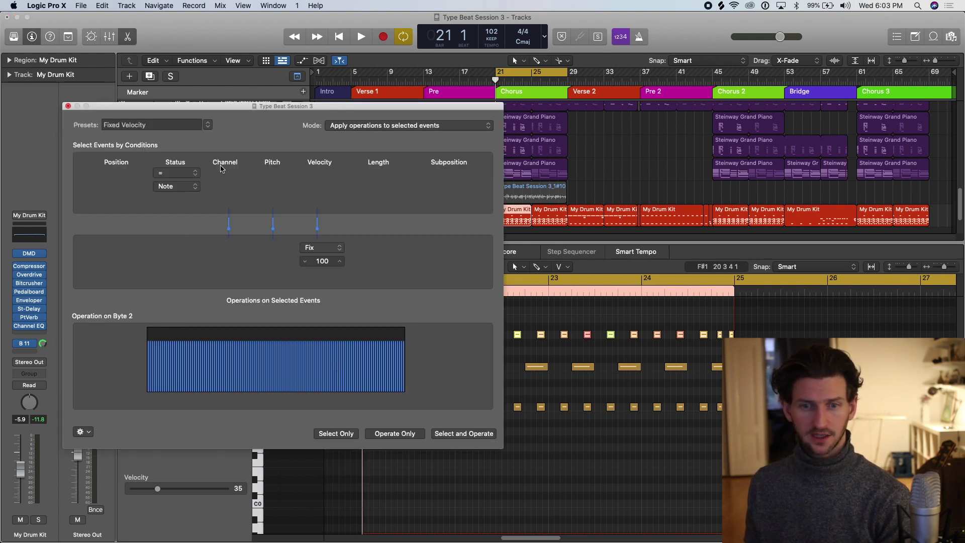
Step: Switch to the Random Velocity preset, set its range to 86–105, and apply it to the 17 notes
left_click(68, 106)
left_click(184, 269)
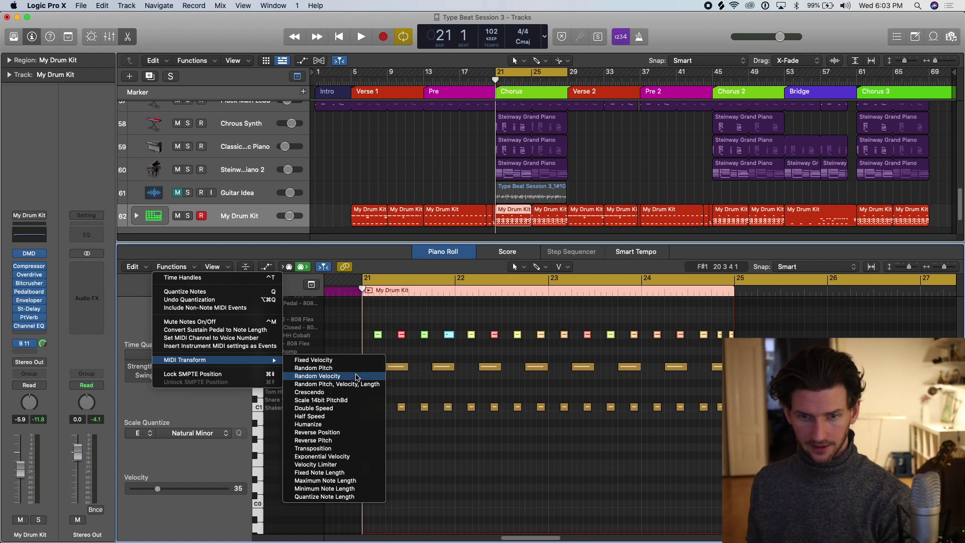
left_click(355, 377)
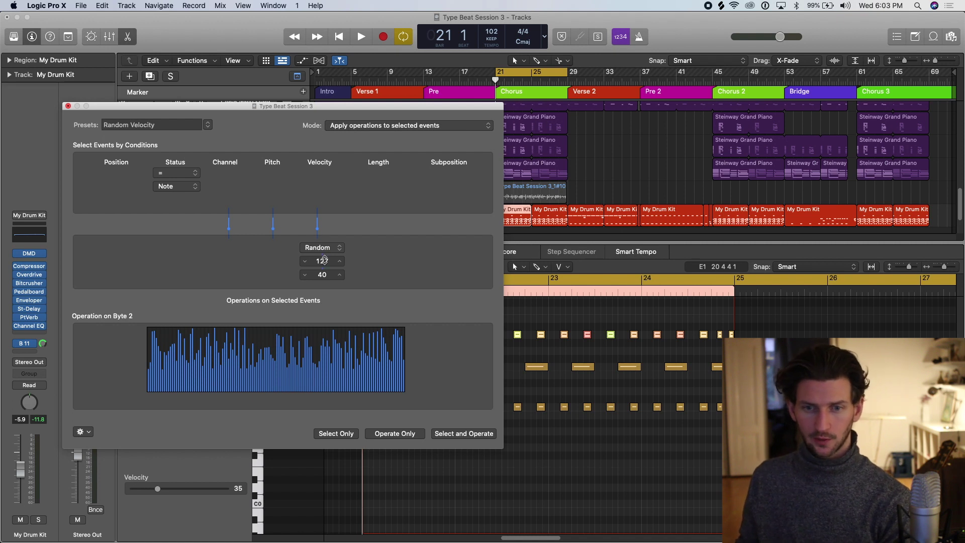
mouse_move(324, 260)
left_mouse_down()
mouse_move(325, 278)
mouse_move(323, 251)
left_mouse_up()
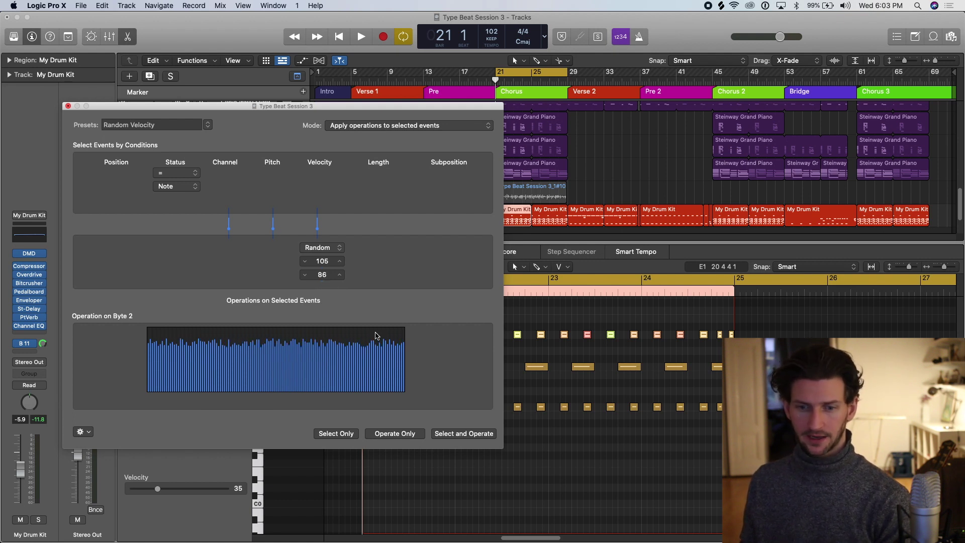
left_click(413, 437)
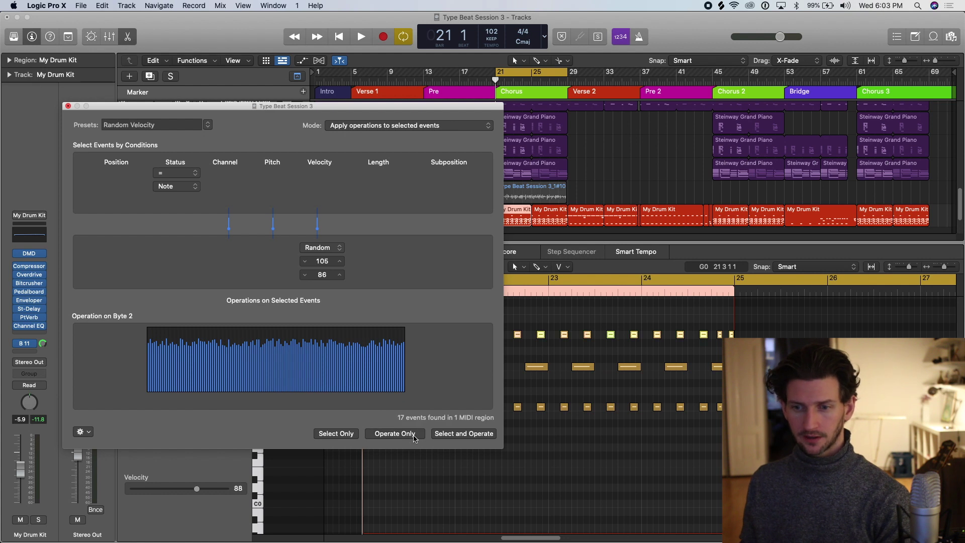
Step: Close the Transform window and marquee-select all 17 ClosedHH Cobalt notes
left_click(68, 107)
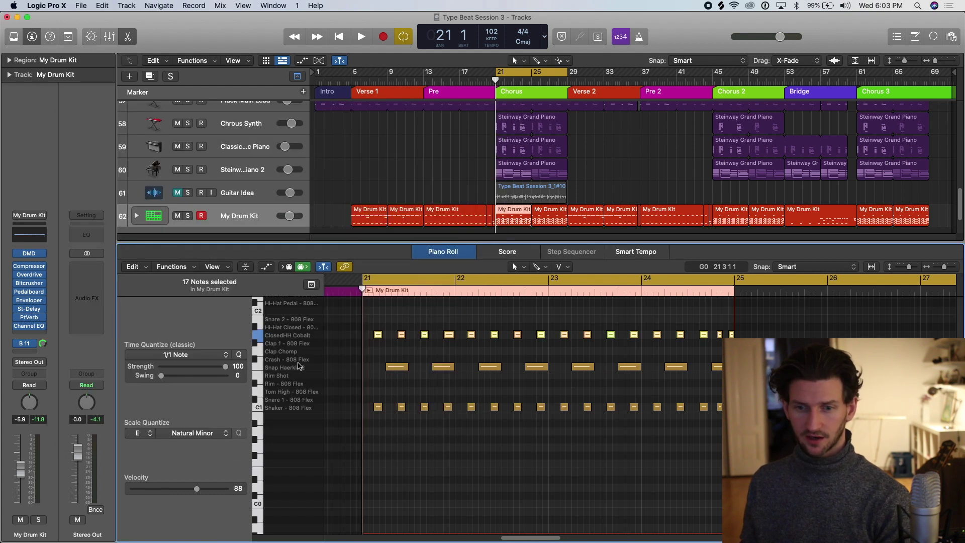
left_click_drag(376, 360, 728, 345)
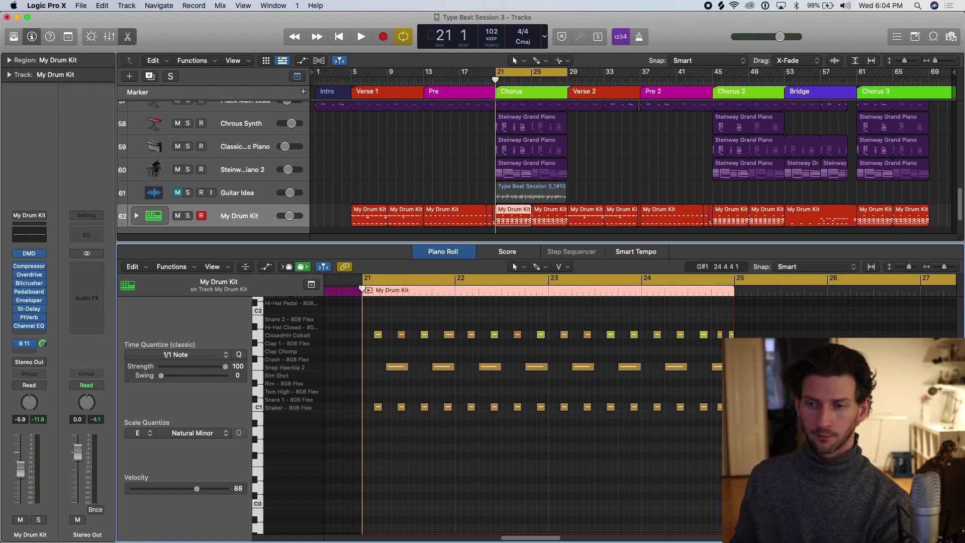
left_click_drag(364, 312, 741, 349)
Step: Apply a Random Velocity transform ranging 29–123 to the selected hi-hat notes
left_click(191, 267)
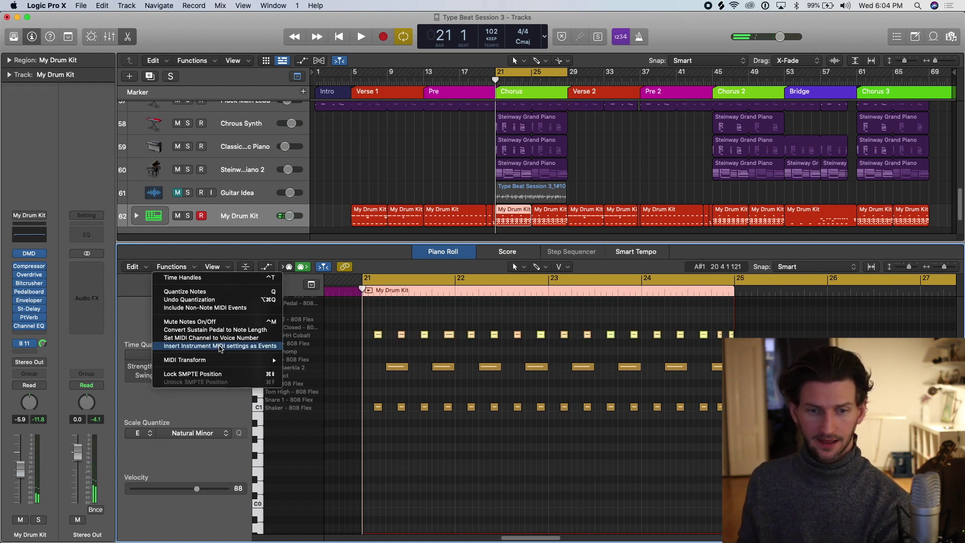
mouse_move(224, 361)
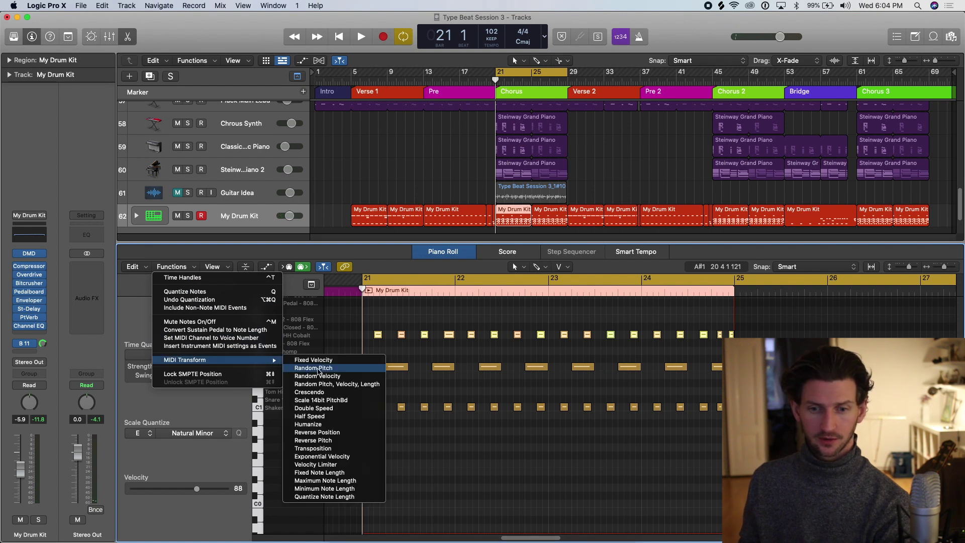
left_click(353, 376)
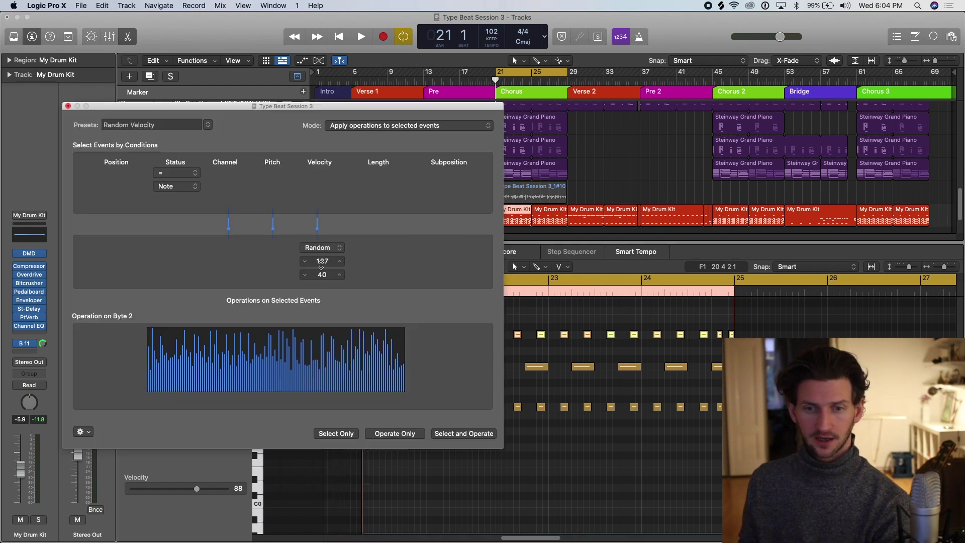
left_click_drag(326, 280, 326, 278)
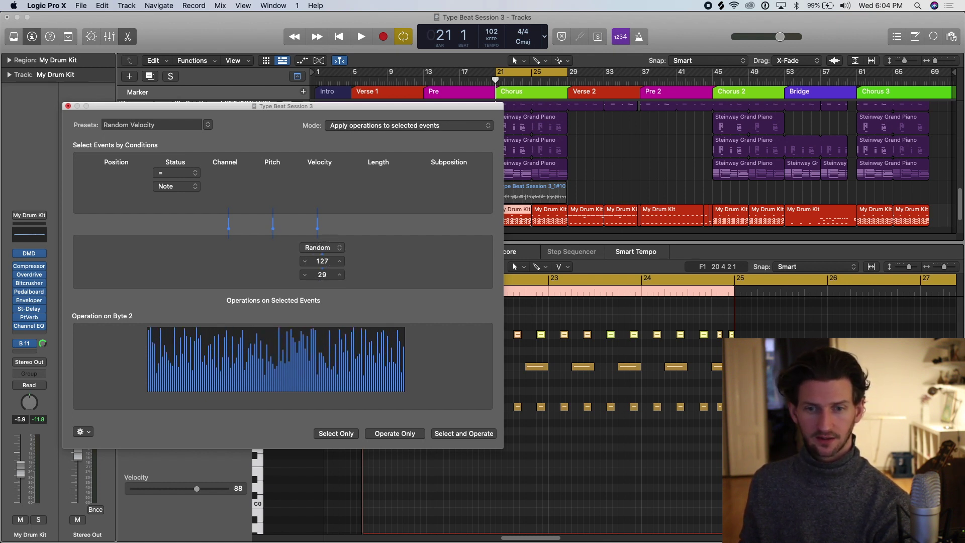
left_click_drag(322, 261, 322, 261)
left_click(411, 435)
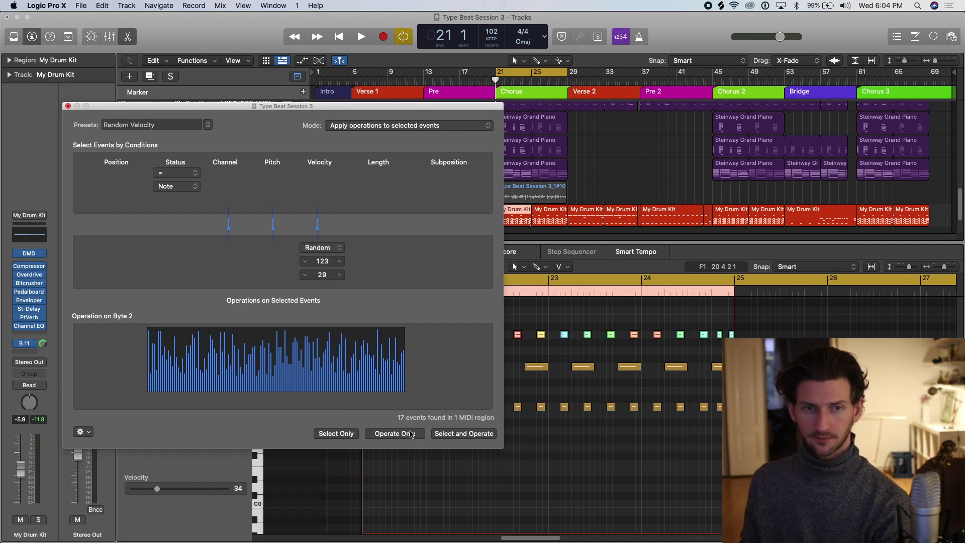
Step: Close the Transform window, drag-adjust individual hi-hat note velocities, then show the automation lane
left_click(68, 107)
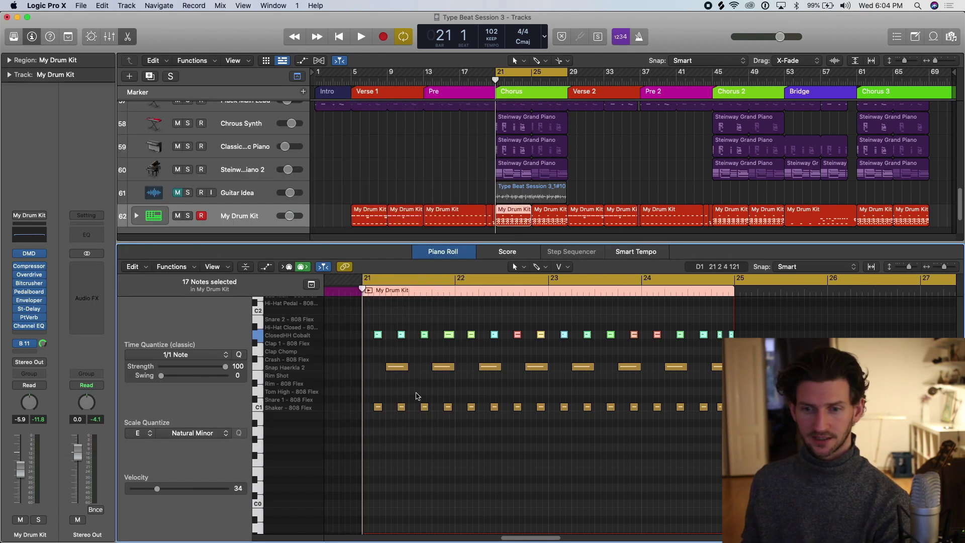
left_click_drag(385, 351, 723, 332)
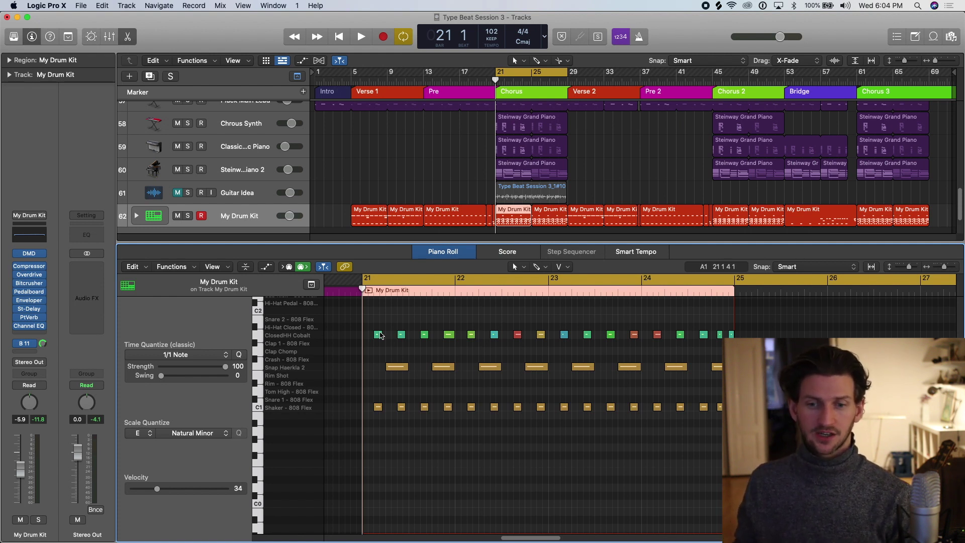
left_click_drag(380, 335, 406, 350)
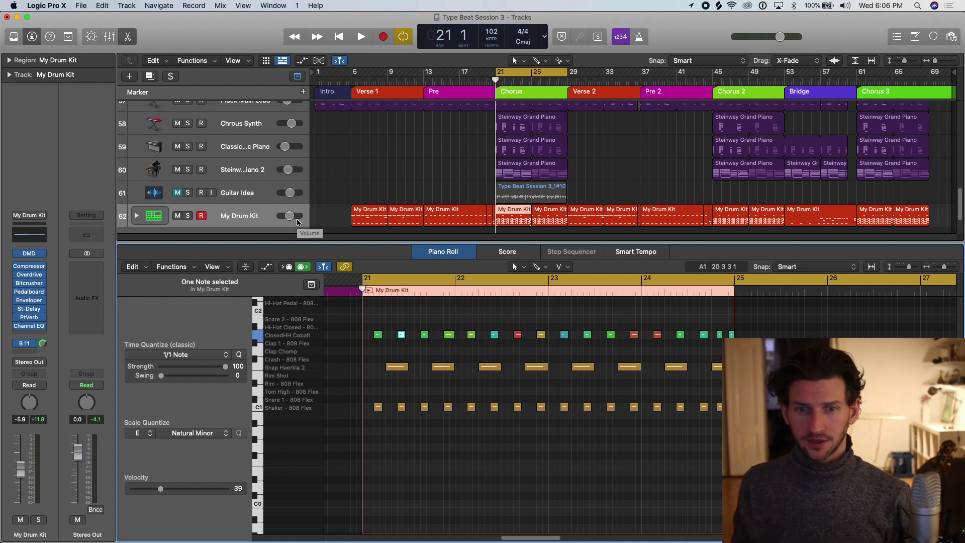
left_click(269, 267)
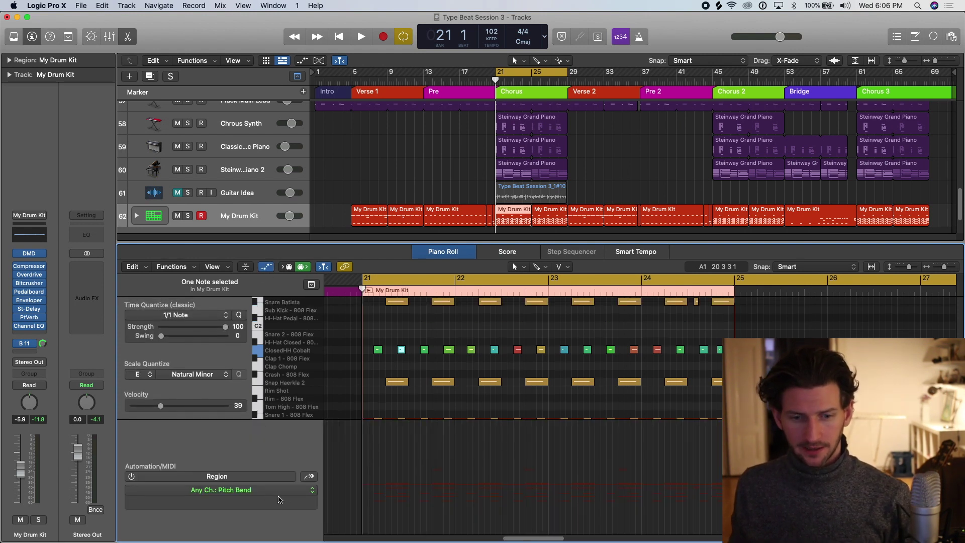
Step: Set the region automation lane to Note Velocity and deselect the selected note
left_click(239, 491)
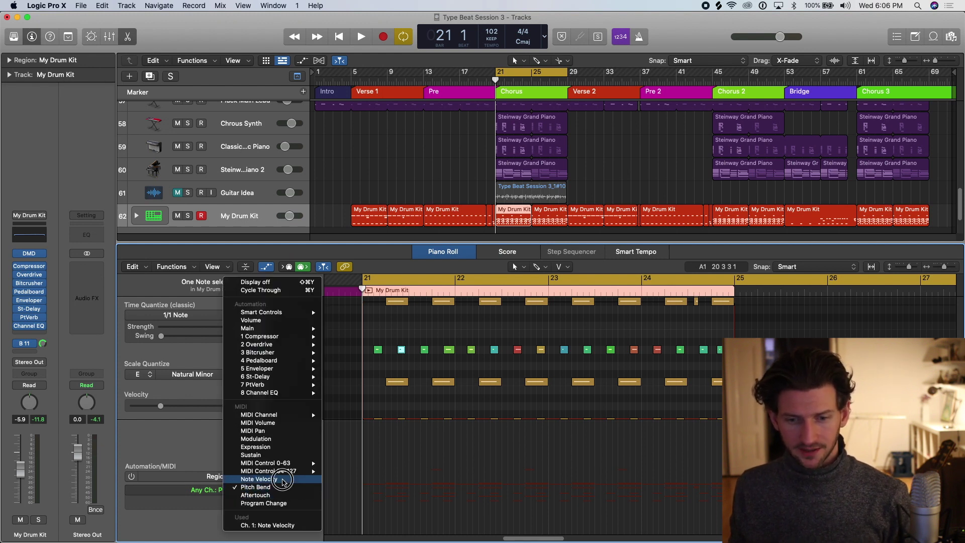
left_click(283, 481)
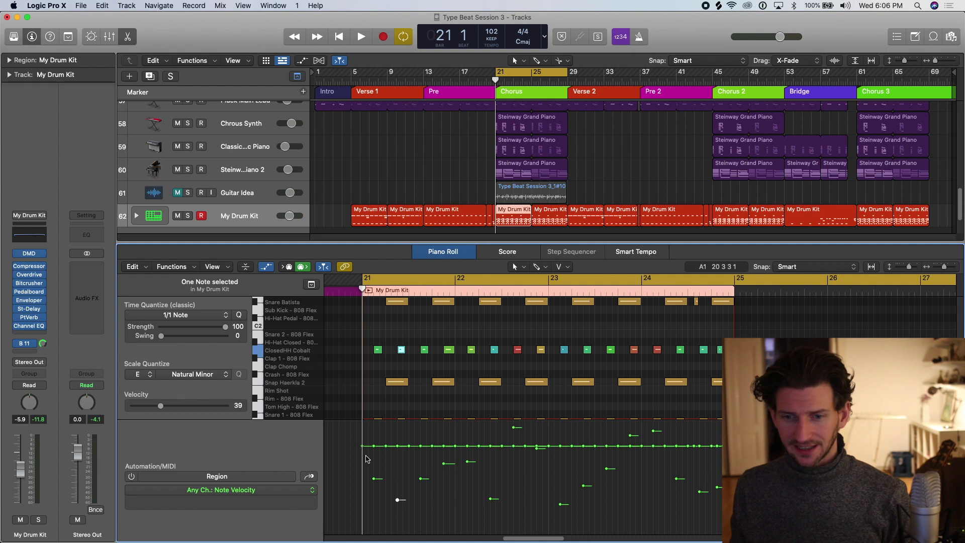
scroll(390, 456, "down", 3)
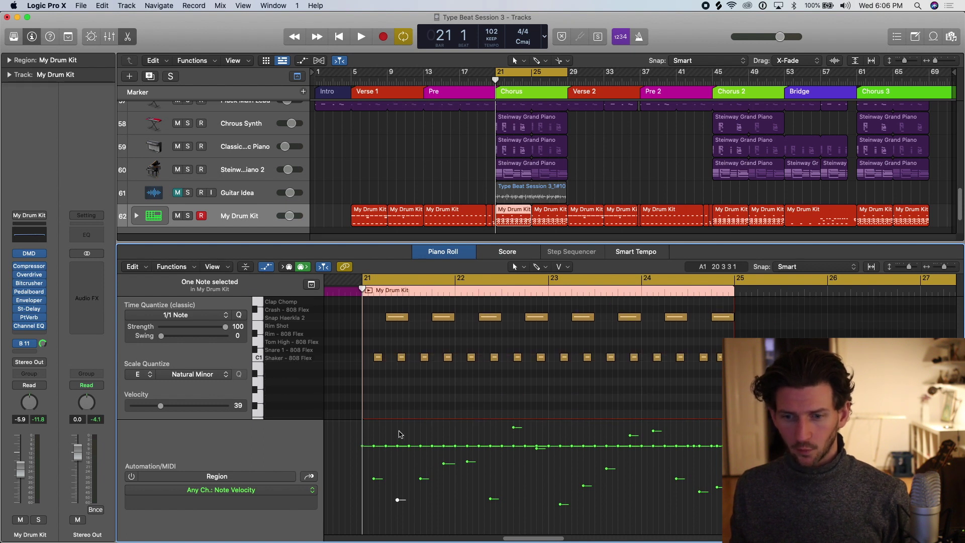
scroll(402, 423, "up", 4)
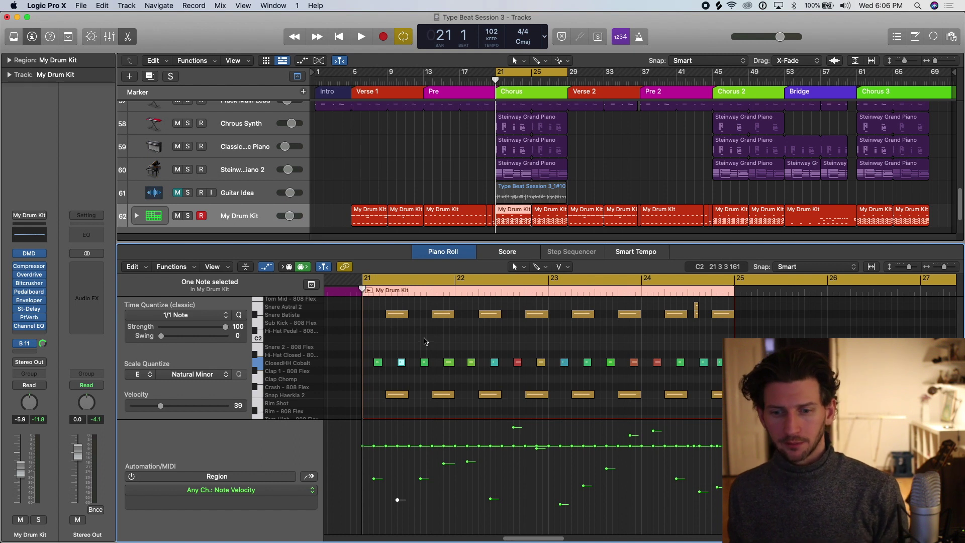
left_click(382, 344)
scroll(382, 345, "up", 1)
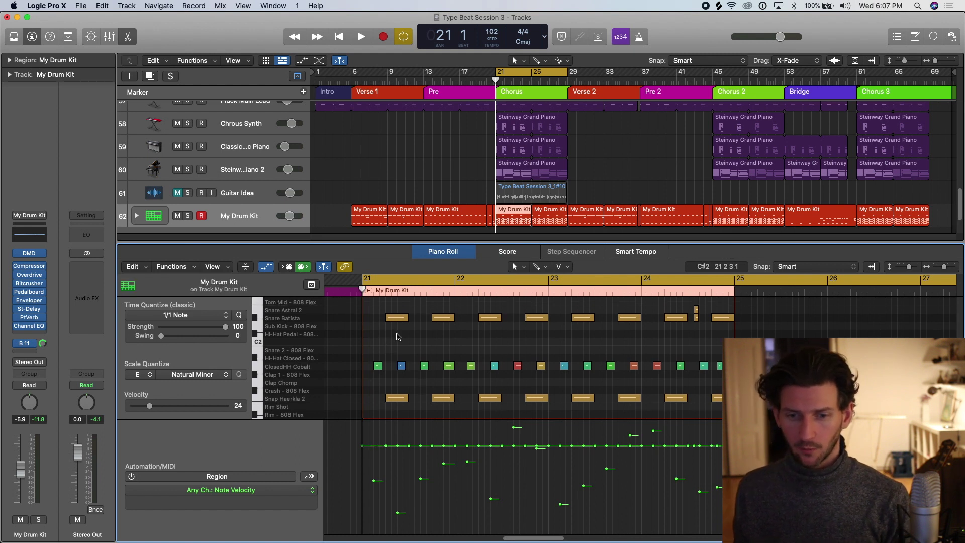
Step: Select the 17 closed hi-hat notes and drag shaker velocities up and down, the second to 50
left_click_drag(372, 346, 733, 373)
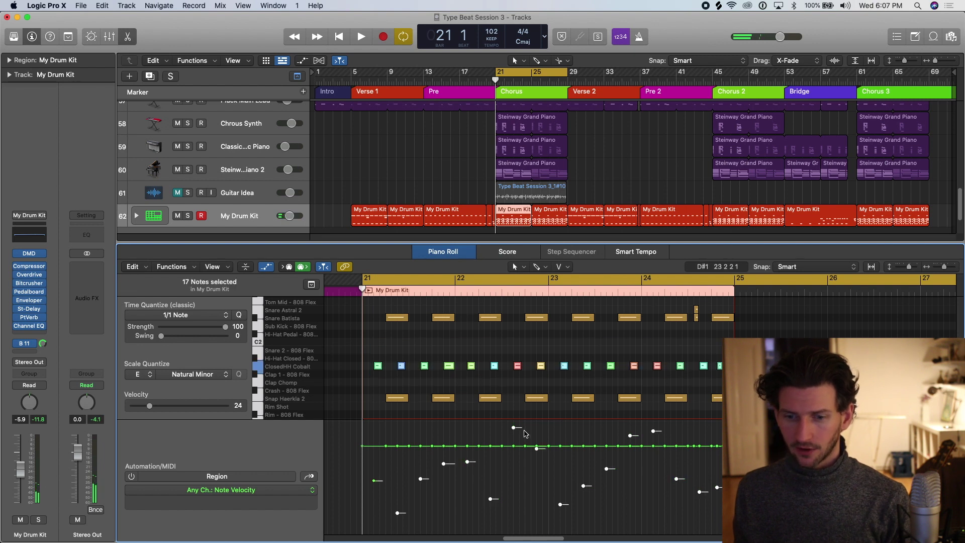
scroll(525, 433, "down", 4)
scroll(524, 432, "up", 1)
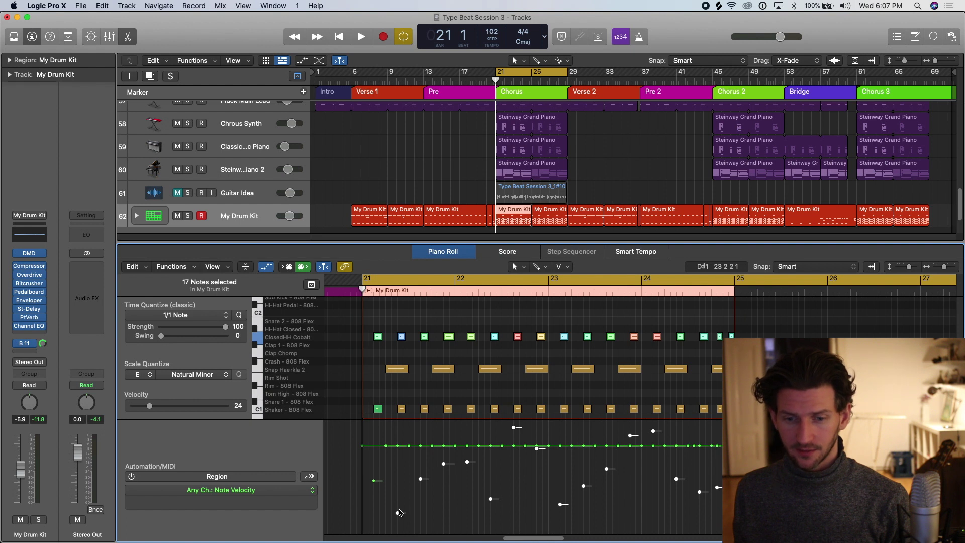
left_click_drag(376, 484, 376, 478)
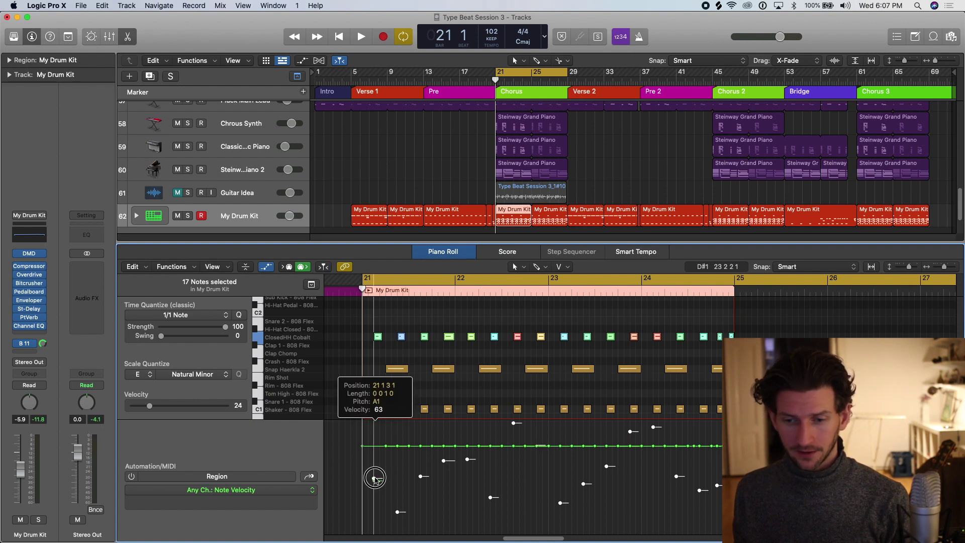
left_click_drag(376, 479, 376, 478)
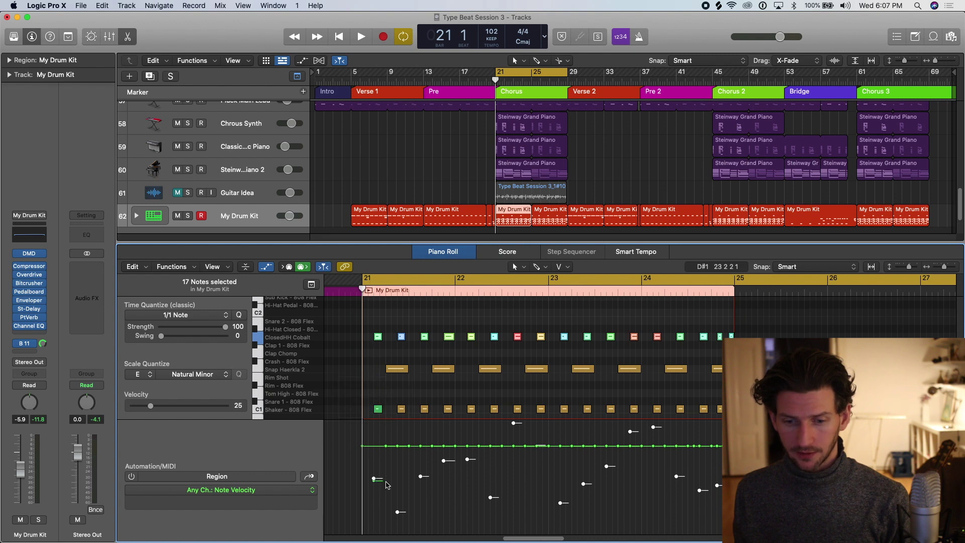
left_click(399, 514)
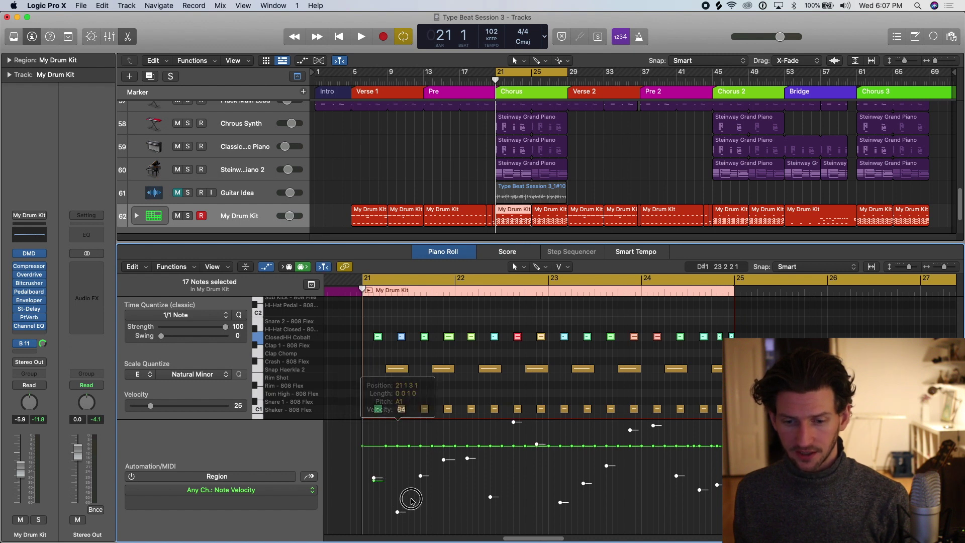
left_click(398, 503)
left_click_drag(400, 512, 490, 488)
left_click_drag(513, 422, 513, 474)
left_click_drag(560, 502, 560, 486)
left_click_drag(537, 445, 606, 476)
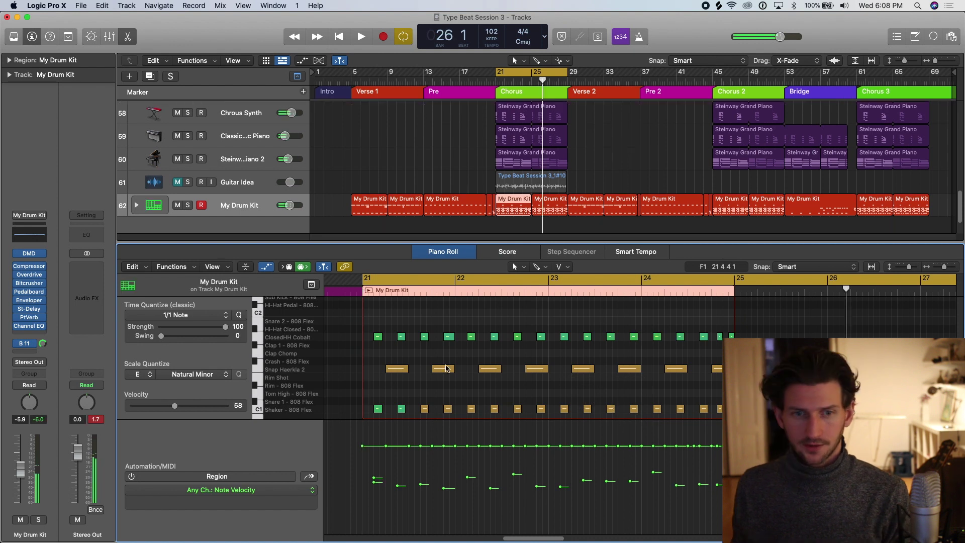
Step: Solo the My Drum Kit track and start playback to audition the drums
key("s")
scroll(540, 326, "down", 4)
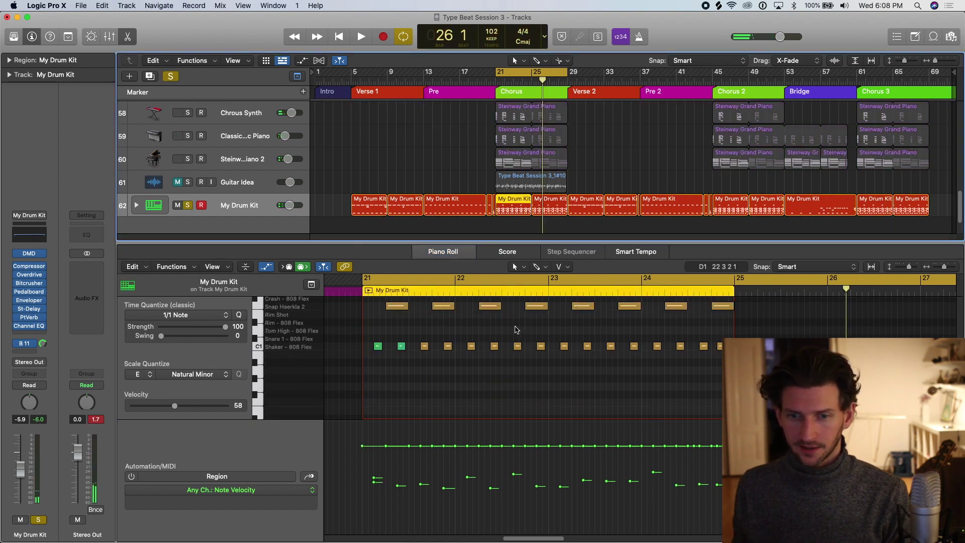
key("space")
scroll(520, 330, "up", 2)
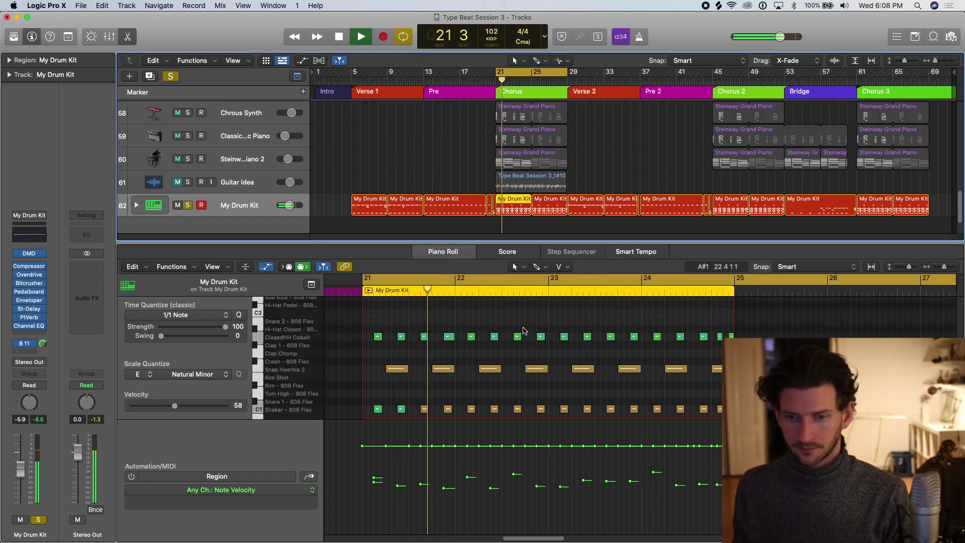
scroll(524, 330, "up", 2)
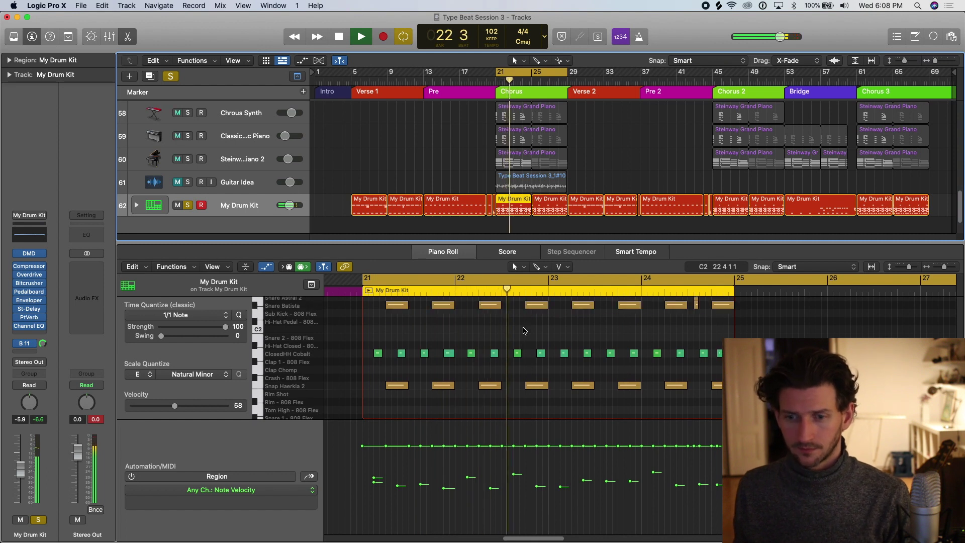
scroll(525, 330, "up", 10)
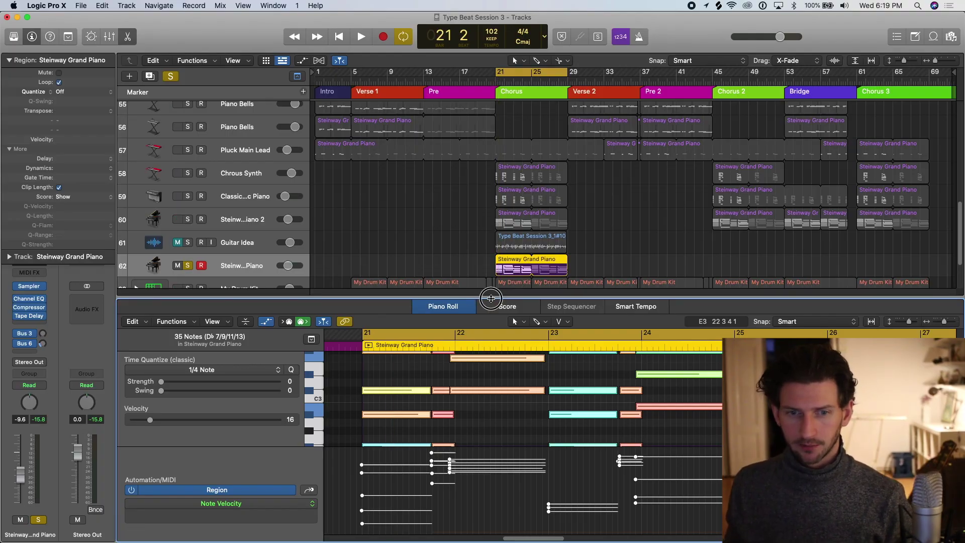
Step: Make the note editor taller and hide the velocity lane to enlarge the piano notes
left_click_drag(490, 296, 490, 215)
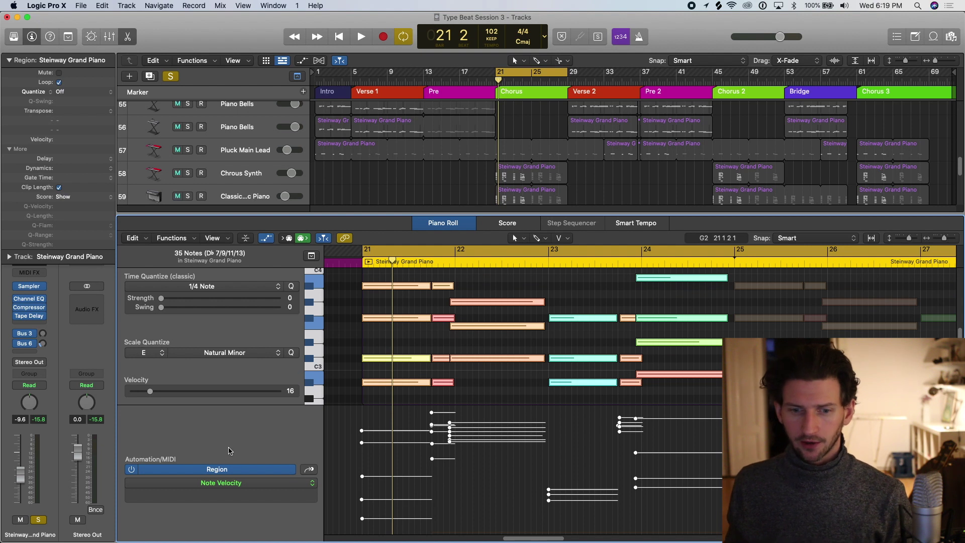
left_click(268, 239)
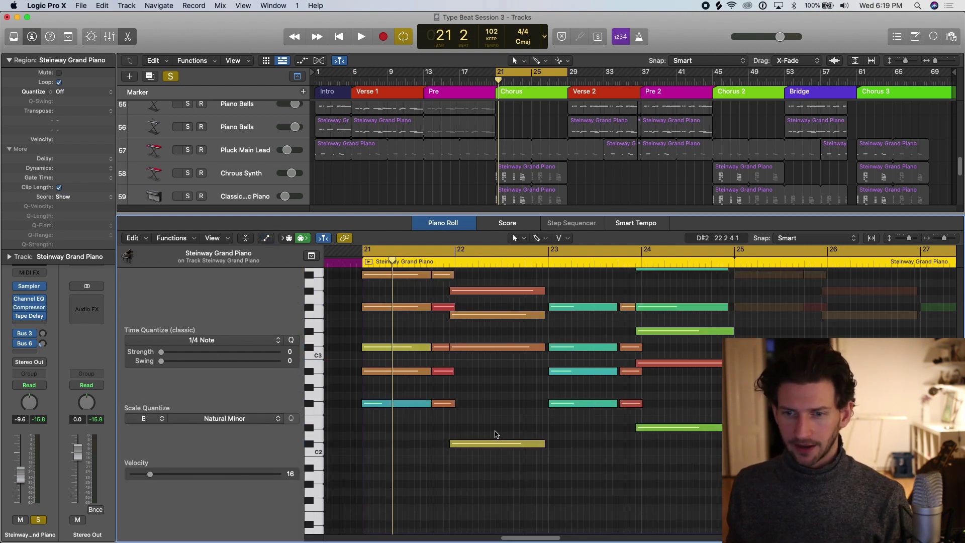
scroll(495, 434, "up", 4)
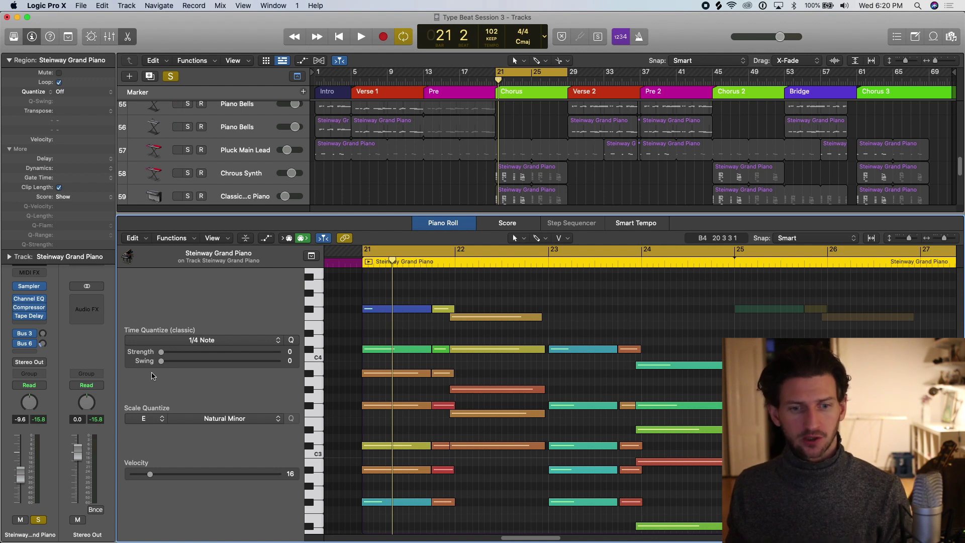
Step: Keep 1/4 Note quantize and try partial strength on bar 21's top three notes, returning it to 0
left_click(161, 351)
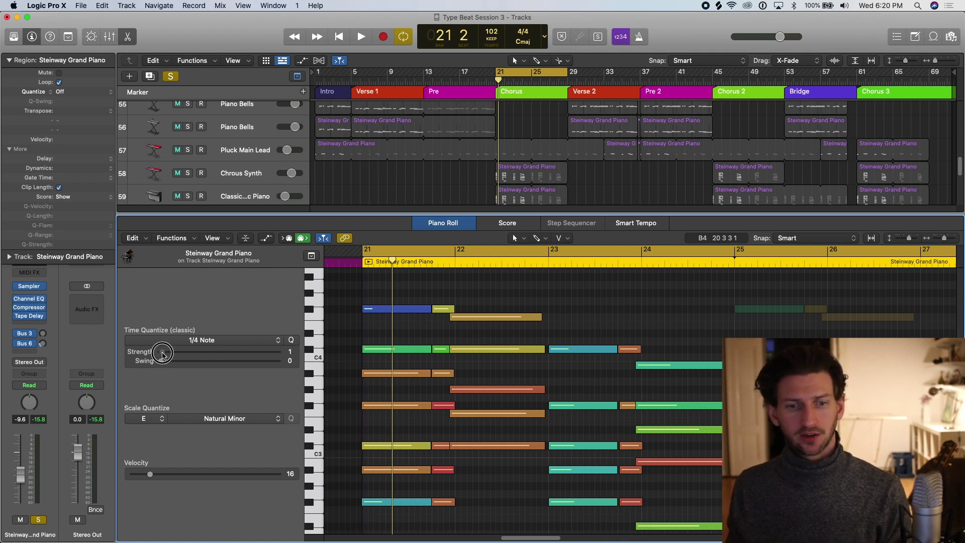
left_click(203, 340)
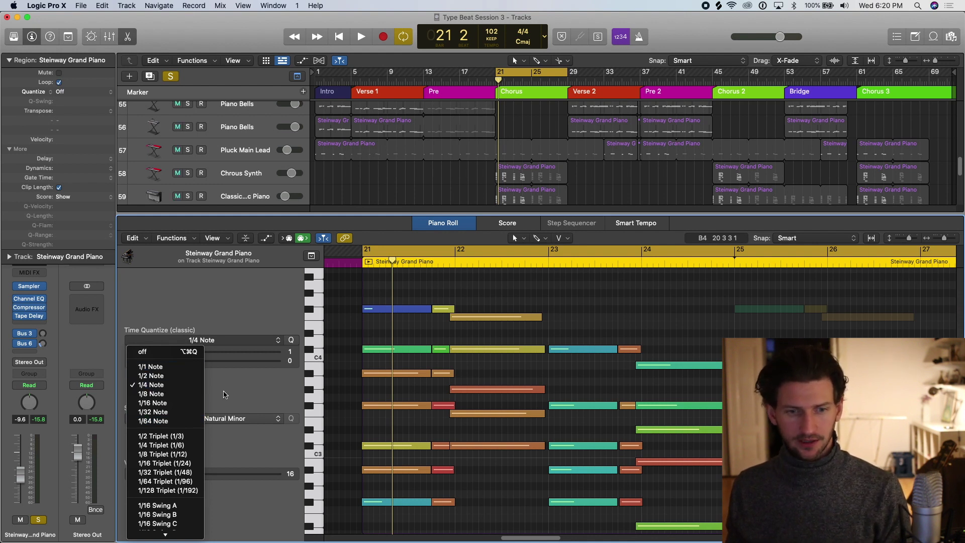
left_click(167, 387)
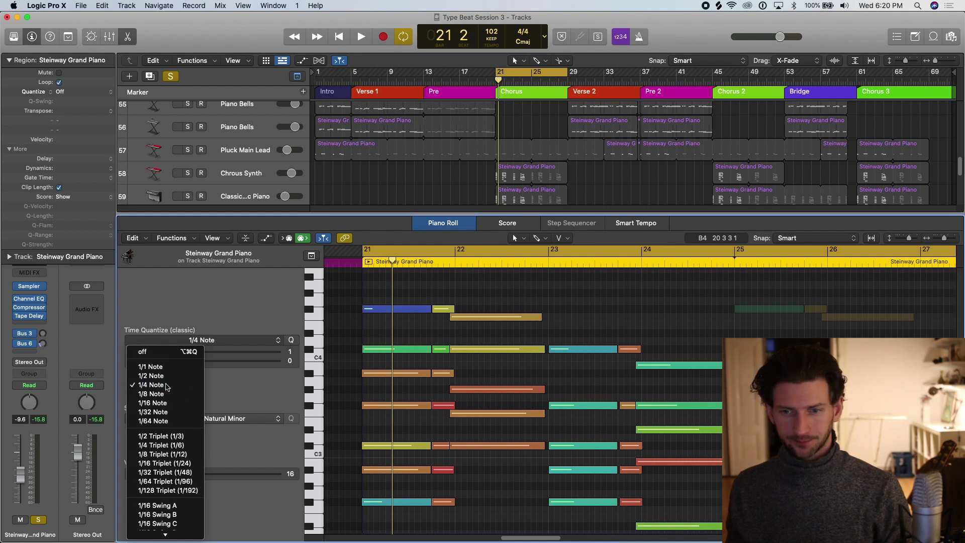
left_click_drag(400, 289, 500, 336)
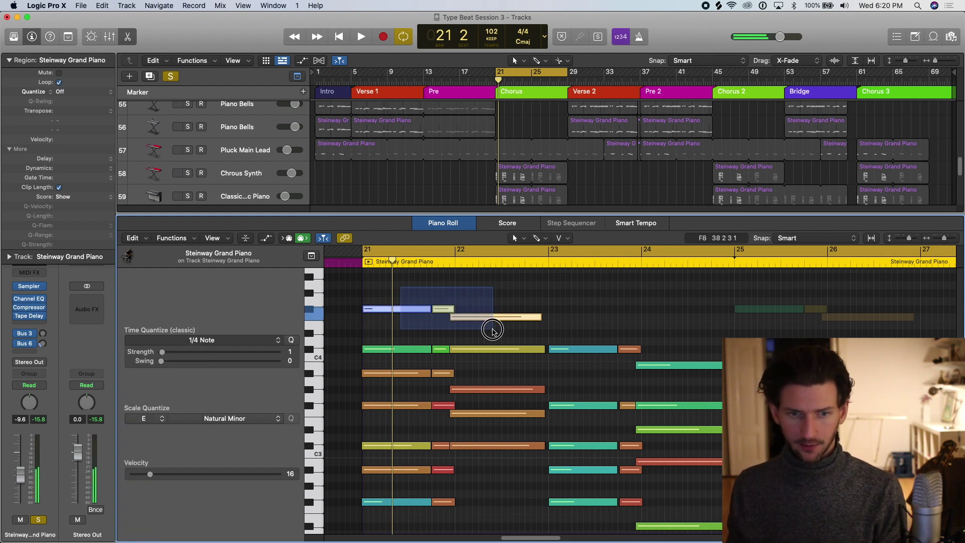
left_click_drag(169, 355, 313, 360)
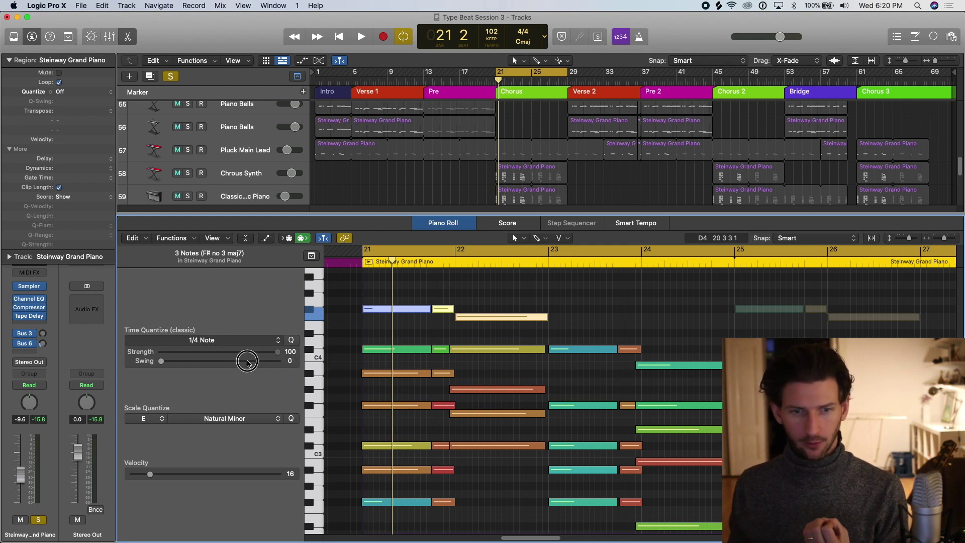
left_click_drag(247, 361, 161, 358)
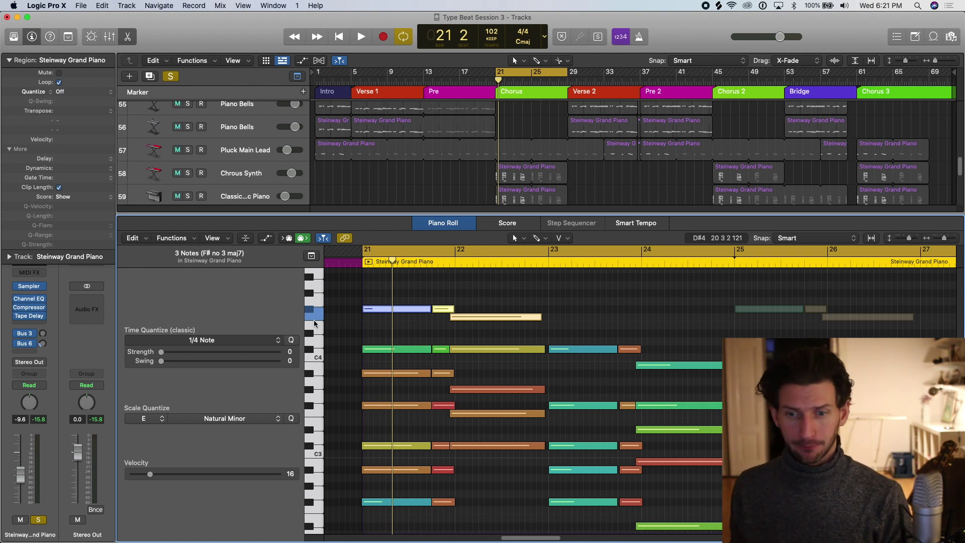
Step: Inspect a single bar-22 note and nudge an orange note slightly later in time
left_click(479, 300)
left_click(478, 317)
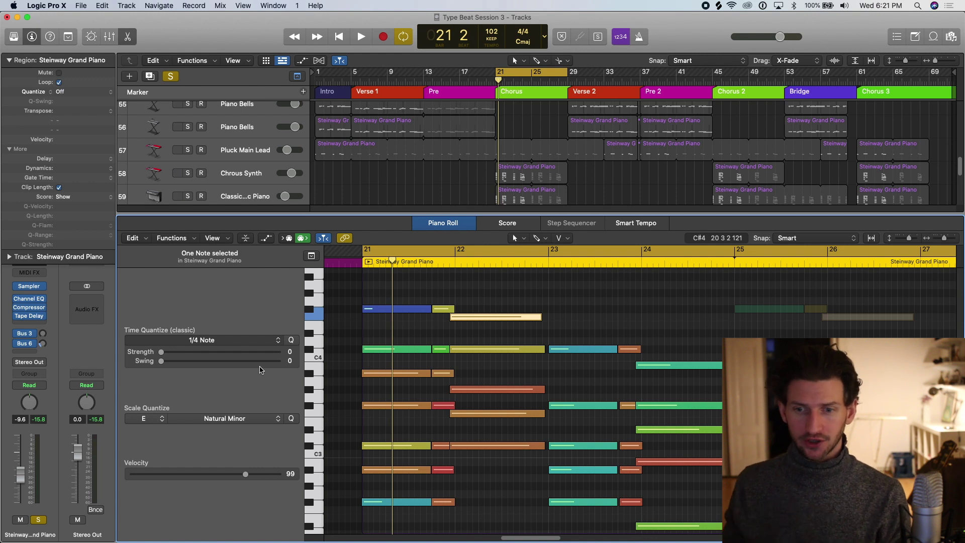
left_click(504, 310)
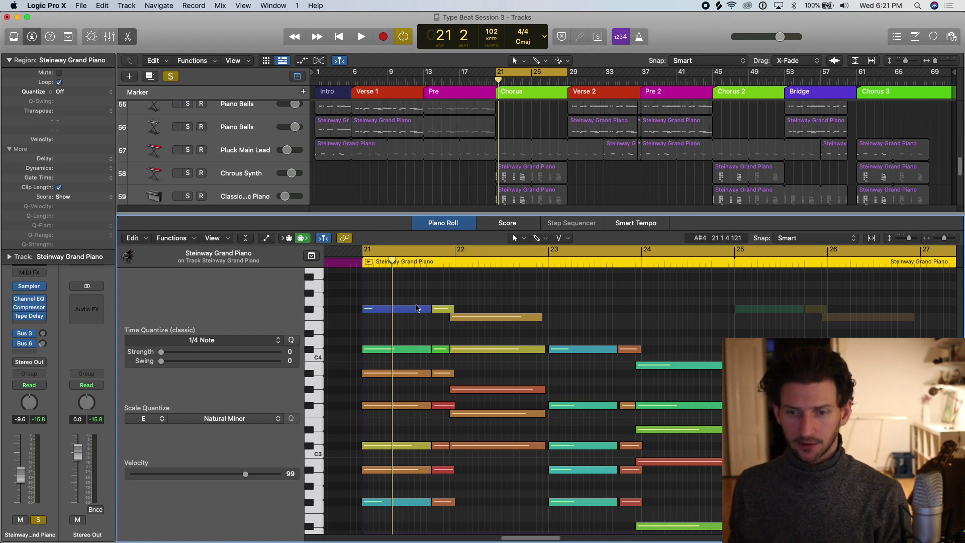
left_click_drag(486, 390, 484, 391)
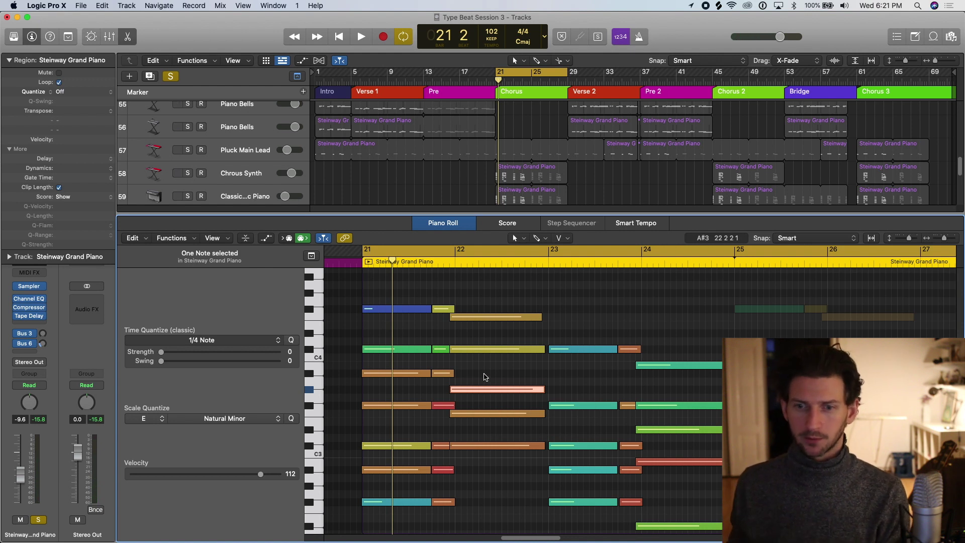
left_click(483, 302)
Step: Select all piano notes, apply a light quantize strength, then deselect them
key("super+a")
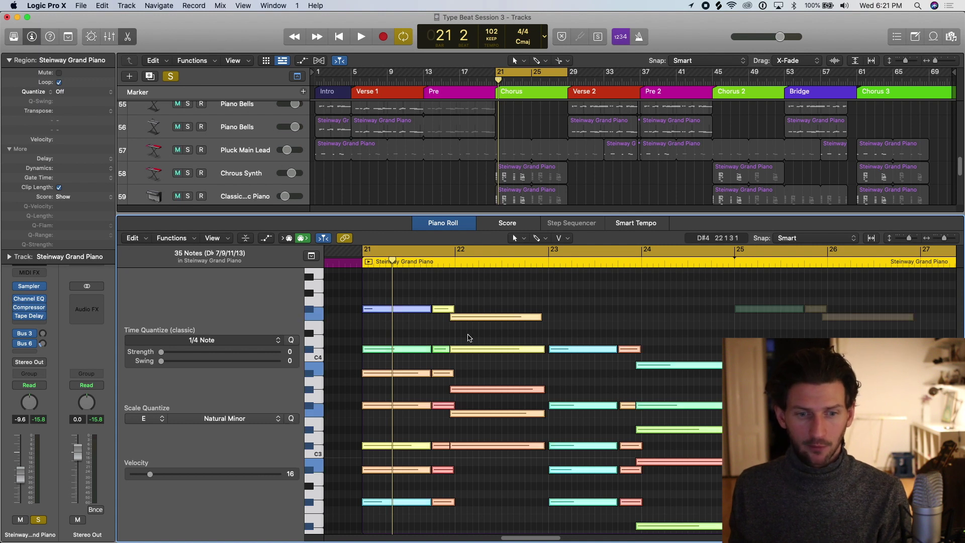
mouse_move(161, 354)
left_mouse_down()
mouse_move(176, 354)
mouse_move(161, 353)
left_mouse_up()
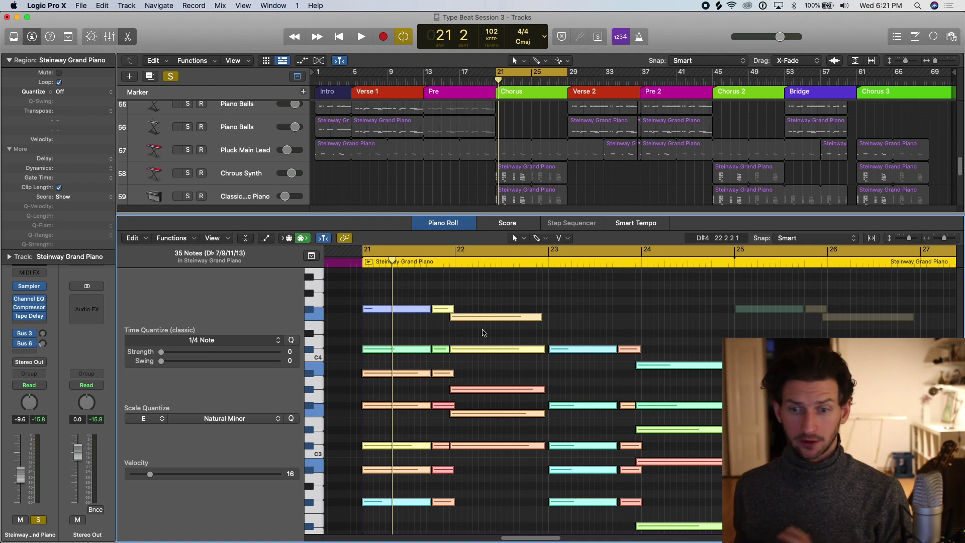
left_click(494, 300)
Step: Set the track 62 piano region's quantize to 1/4 Note in the Region inspector
key("e")
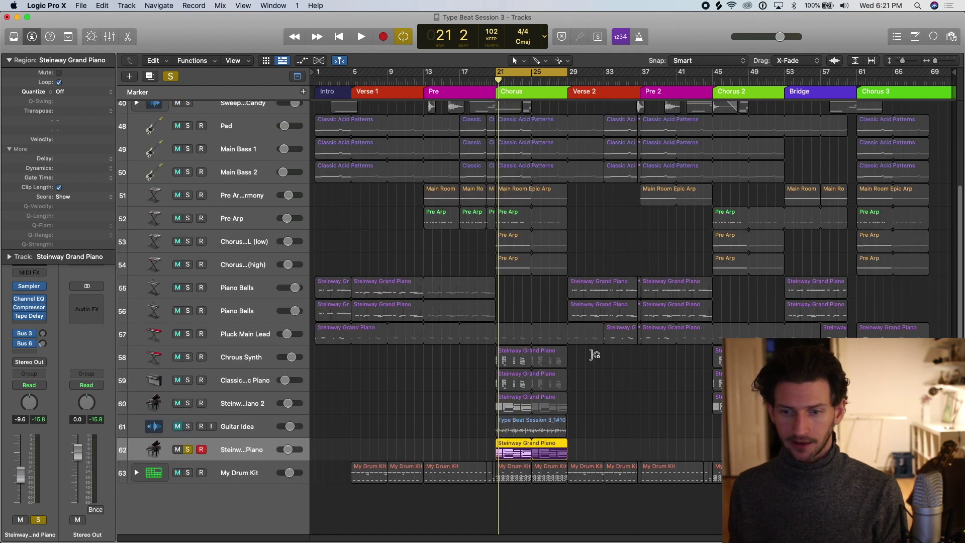
left_click(517, 451)
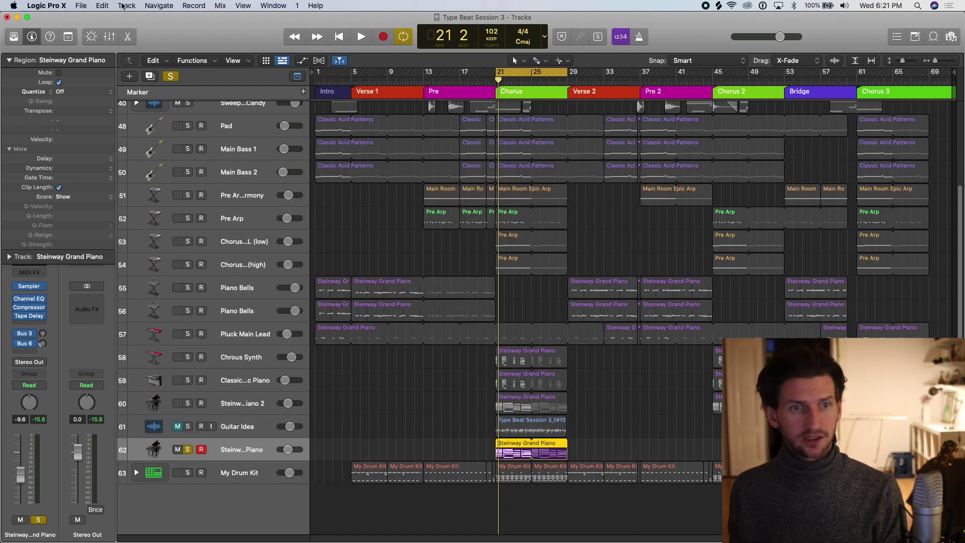
left_click(10, 61)
left_click(10, 60)
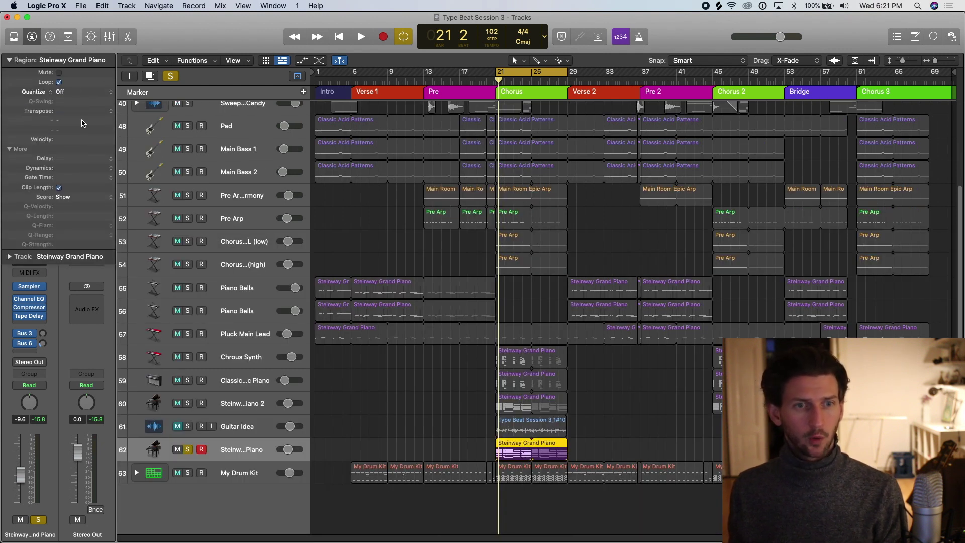
left_click(60, 92)
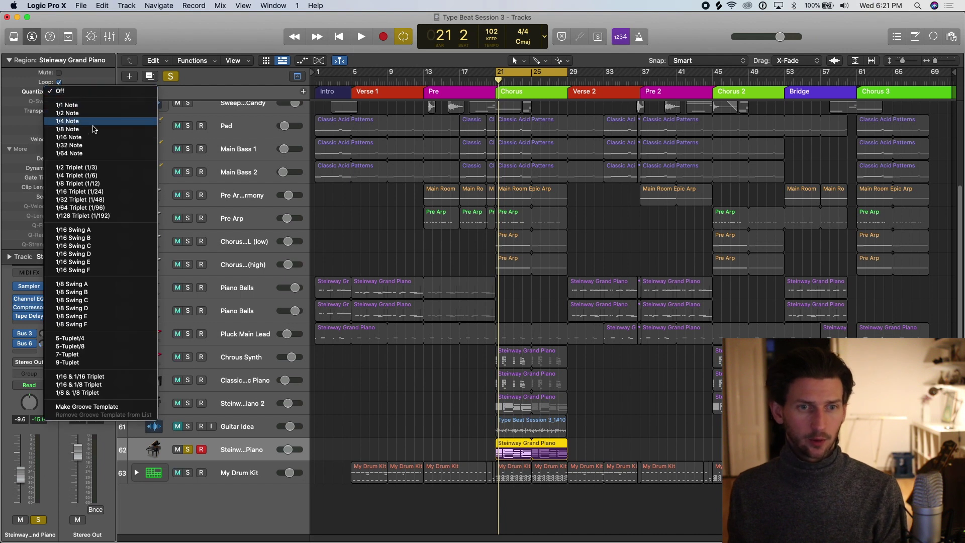
left_click(107, 121)
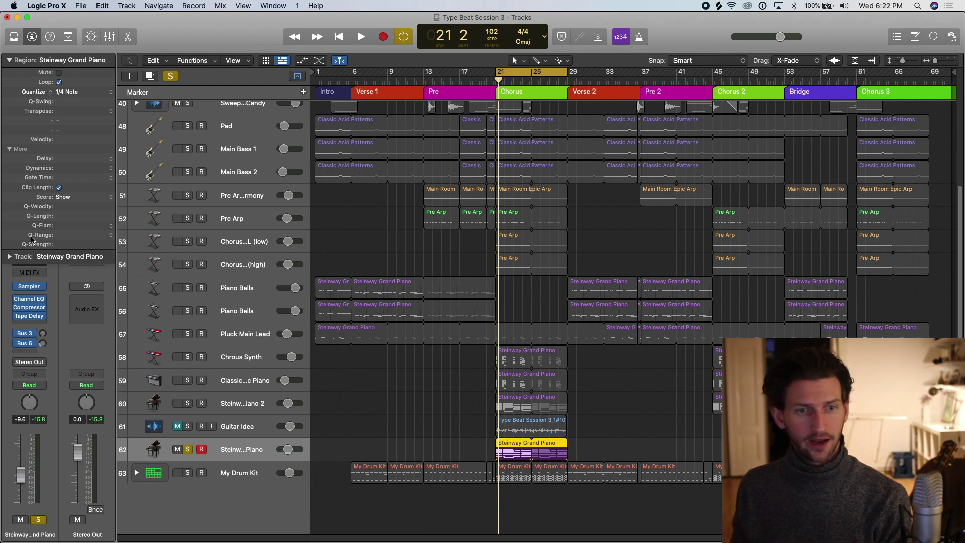
Step: Check the Q-Range options and reopen the piano roll editor
left_click(112, 235)
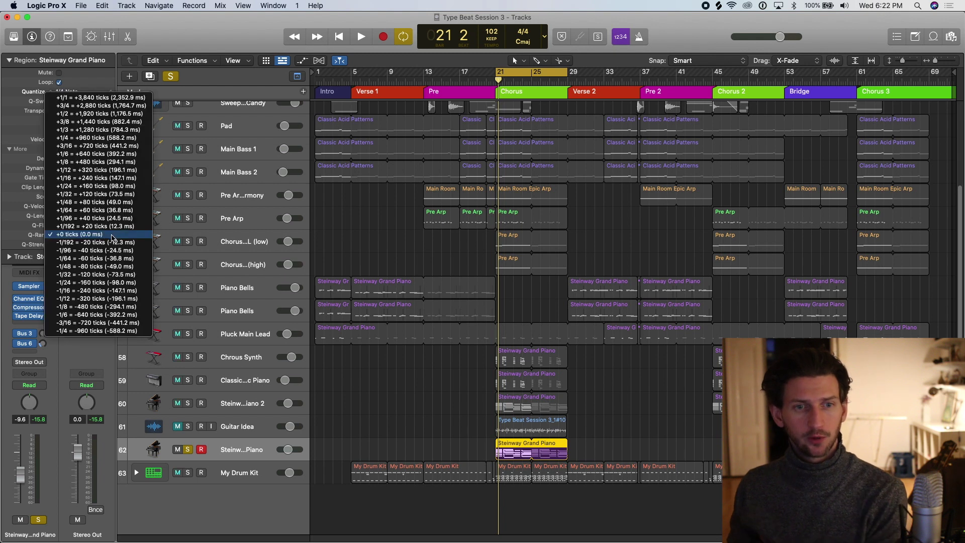
left_click(112, 235)
key("e")
left_click(111, 235)
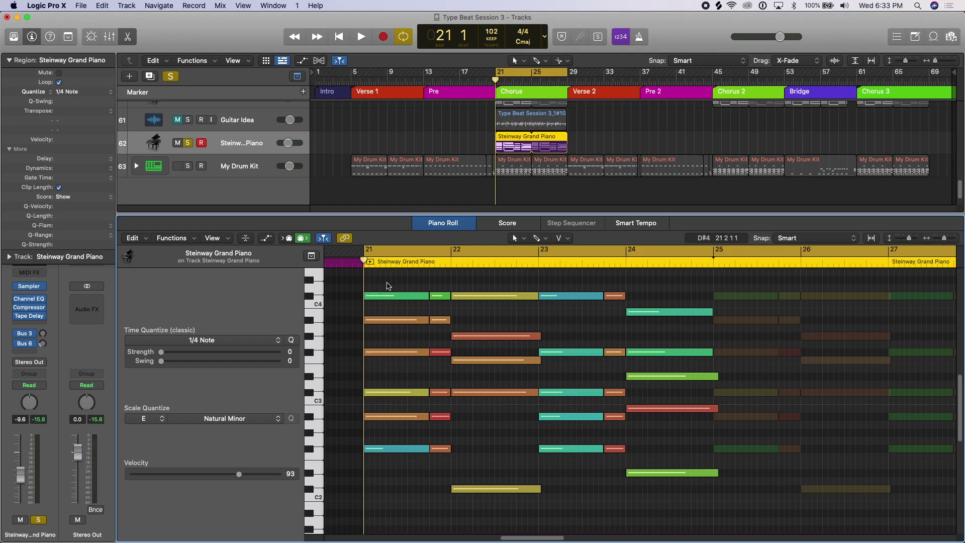
Step: Select all 35 piano notes and apply the Humanize MIDI transform from Functions
mouse_move(388, 280)
left_mouse_down()
mouse_move(387, 352)
mouse_move(394, 288)
left_mouse_up()
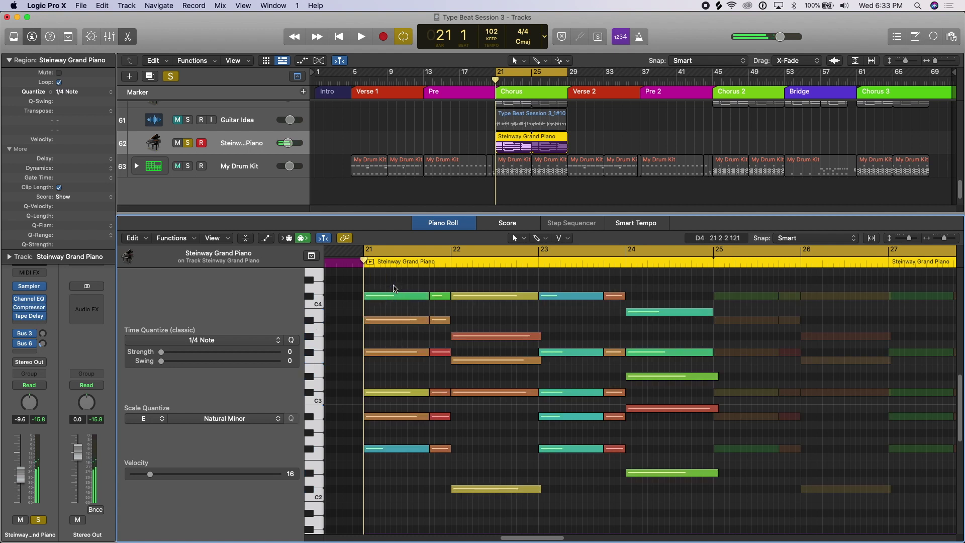
key("super+a")
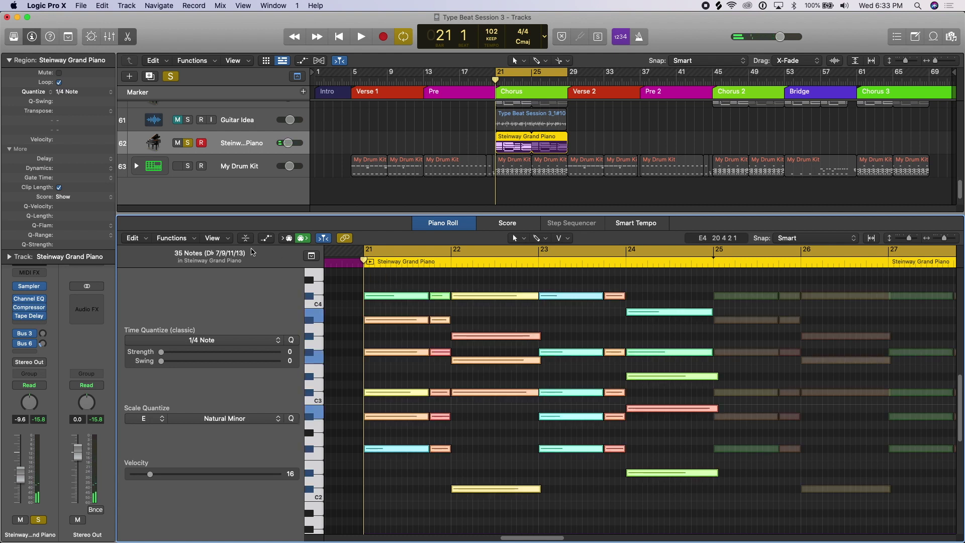
left_click(194, 238)
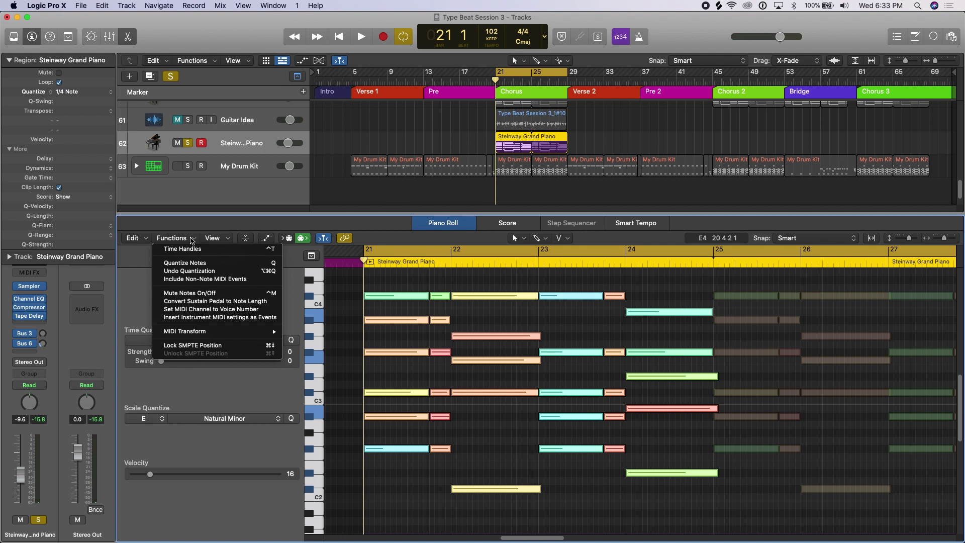
mouse_move(218, 335)
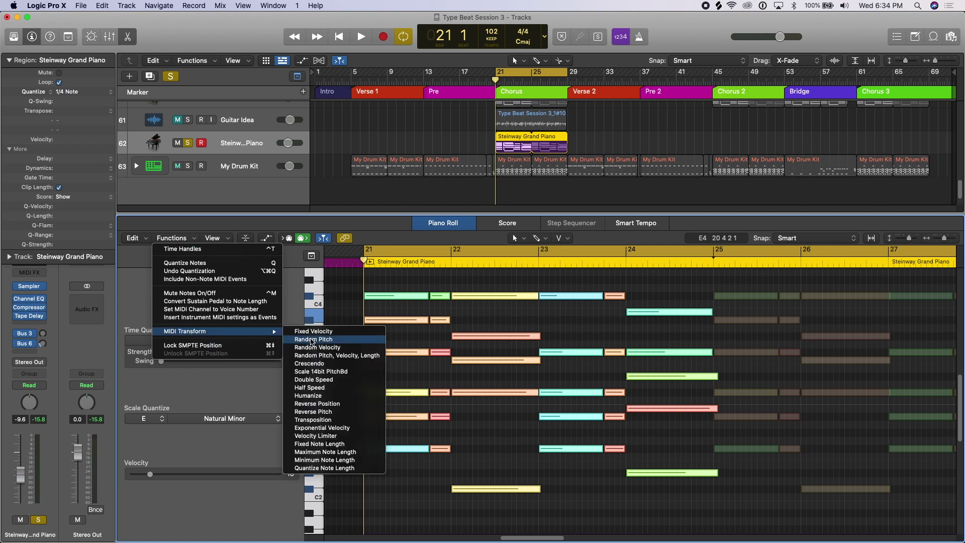
left_click(317, 397)
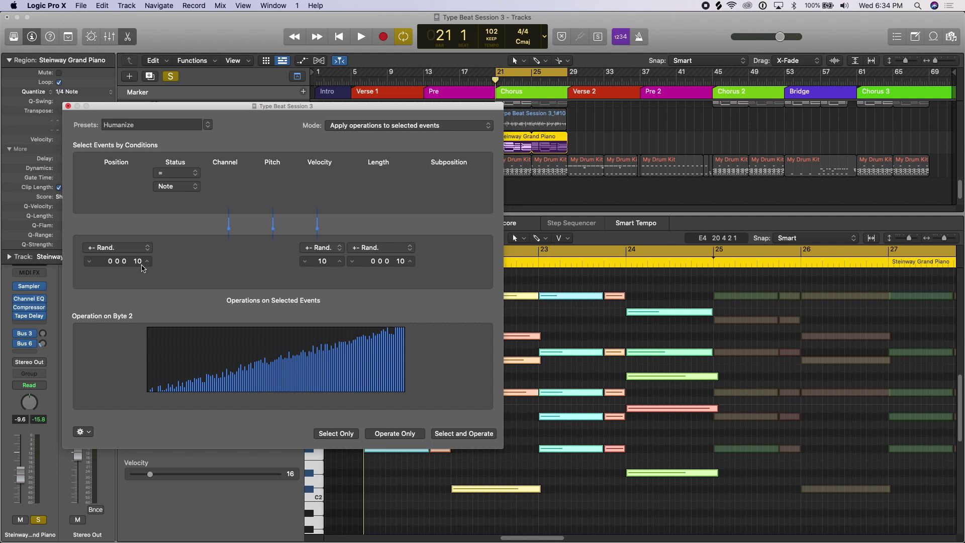
Step: Raise Humanize position randomization from 10 to 38 and begin editing its value field
left_click_drag(142, 268, 121, 275)
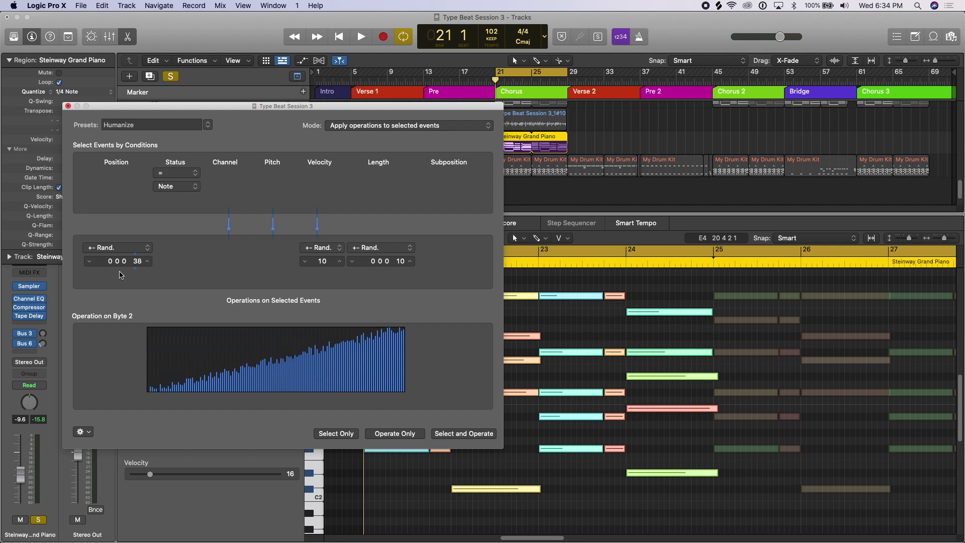
double_click(124, 264)
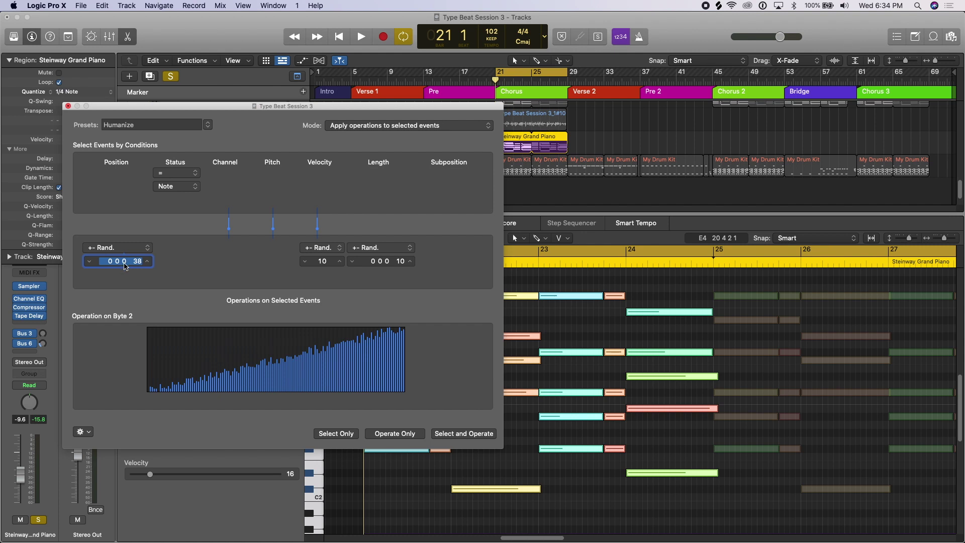
left_click(124, 265)
left_click(124, 265)
left_click(118, 264)
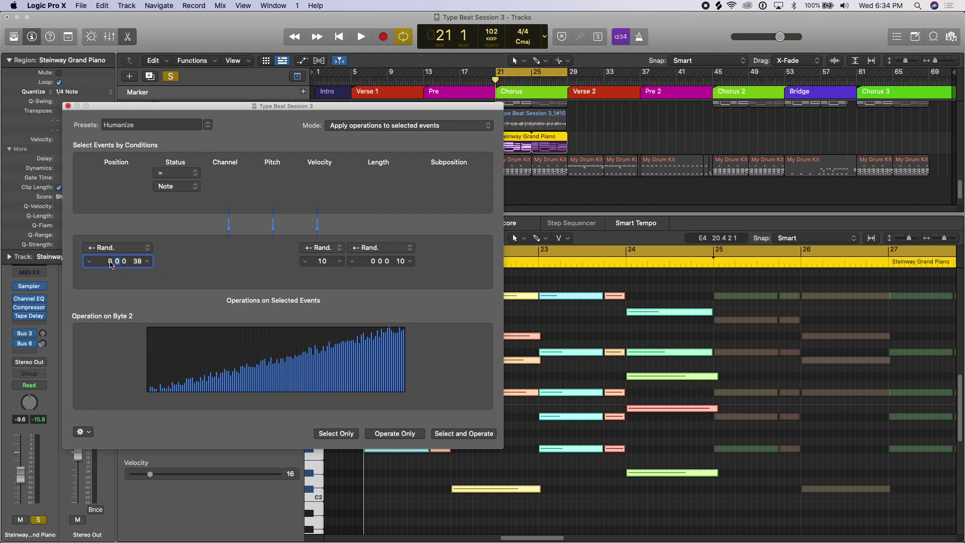